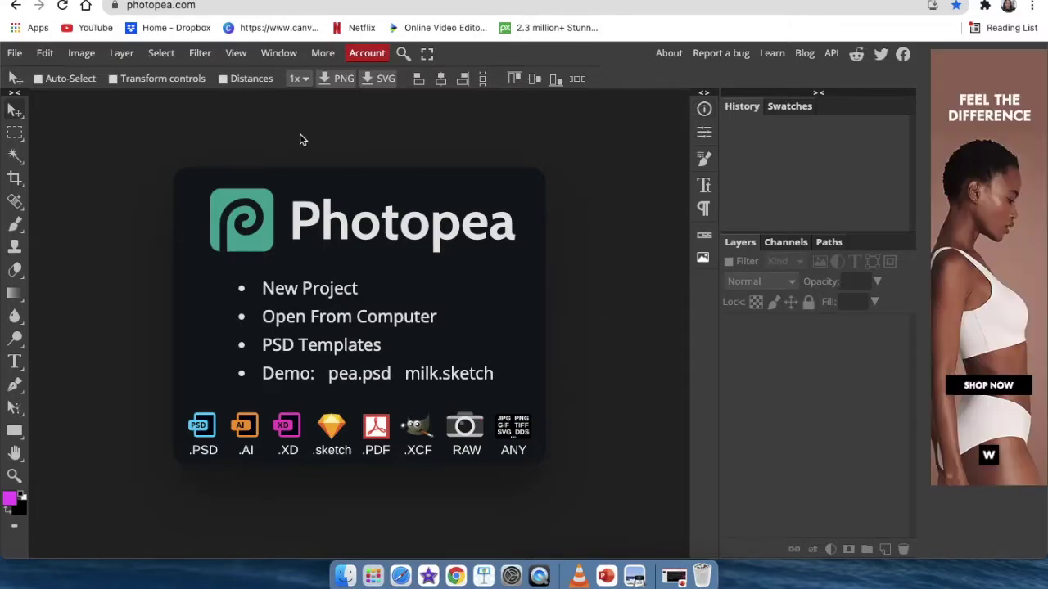
Read through Photopea's About panel, then follow its Report a bug link to GitHub issues
click(668, 52)
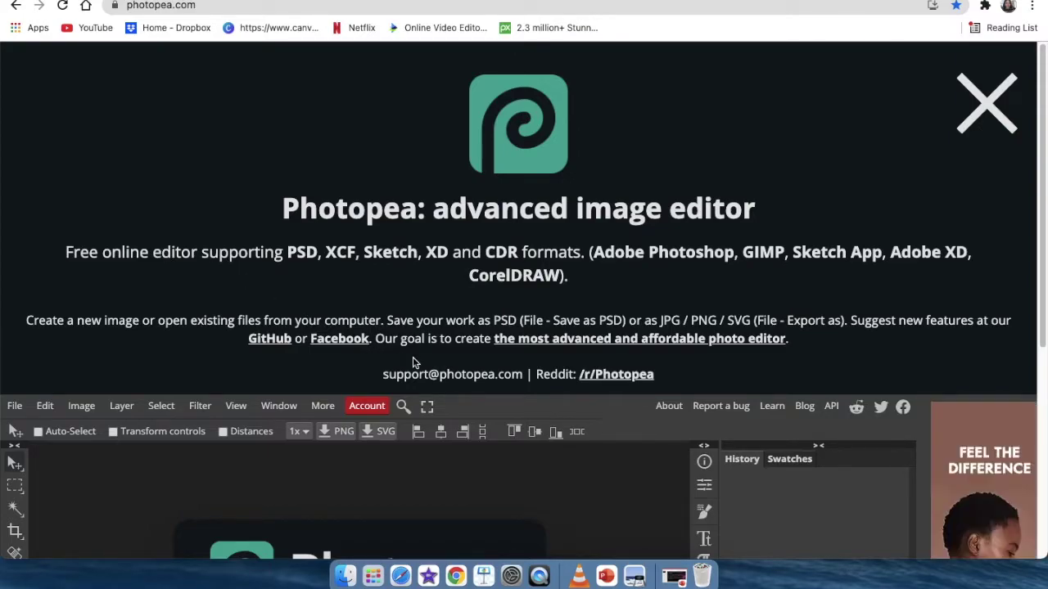
scroll(414, 363, down, 3)
scroll(413, 362, down, 2)
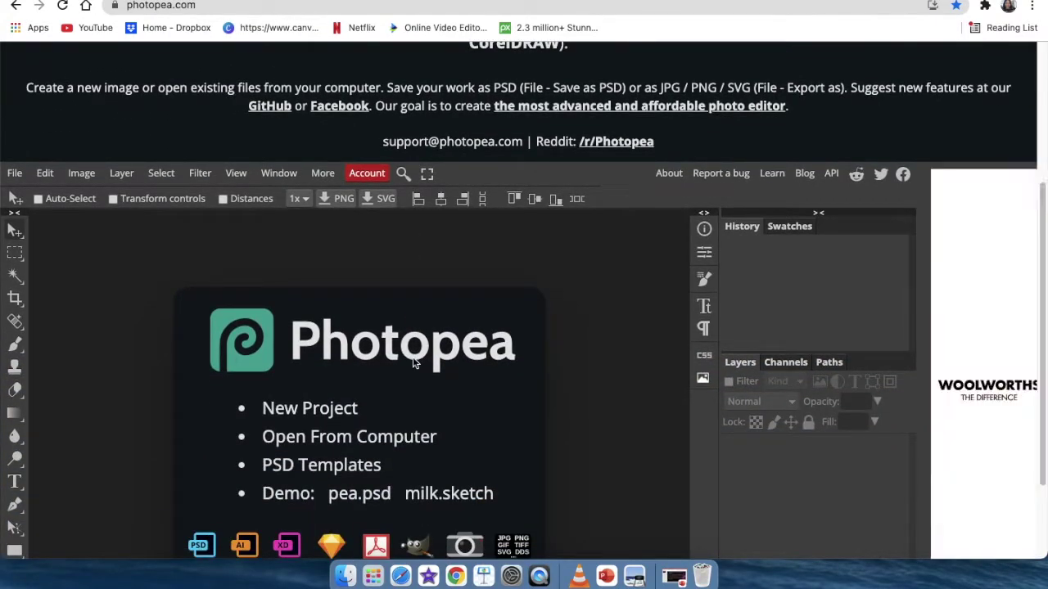
scroll(413, 362, up, 3)
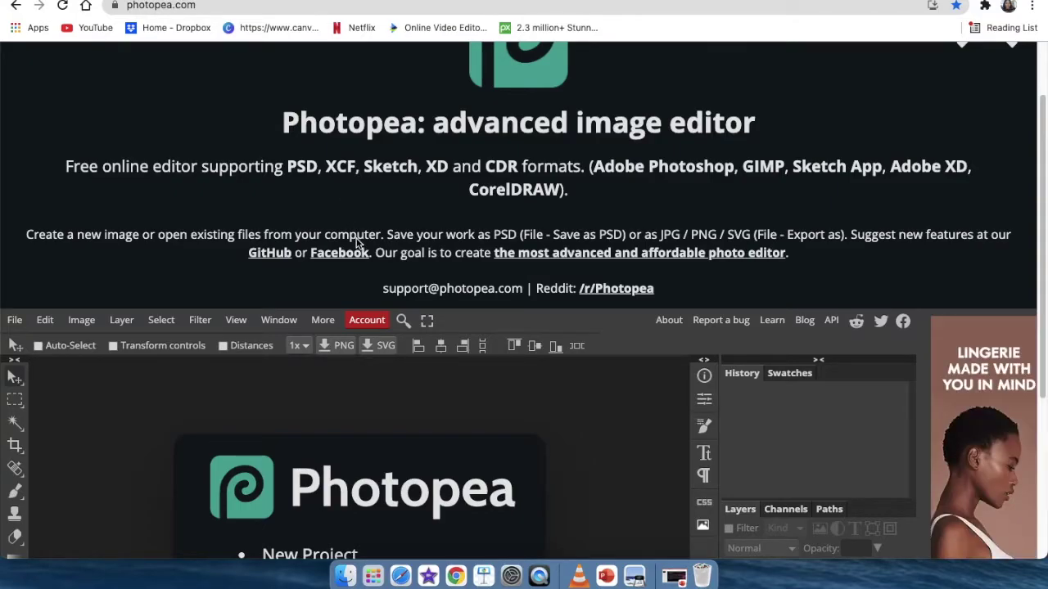
scroll(355, 243, down, 3)
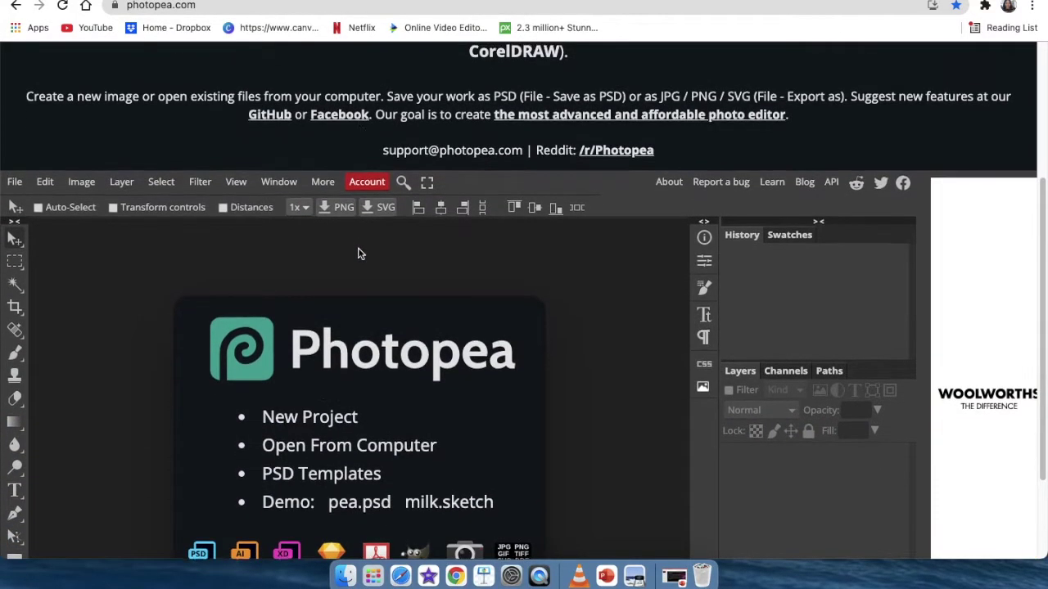
scroll(356, 243, up, 5)
scroll(357, 254, down, 3)
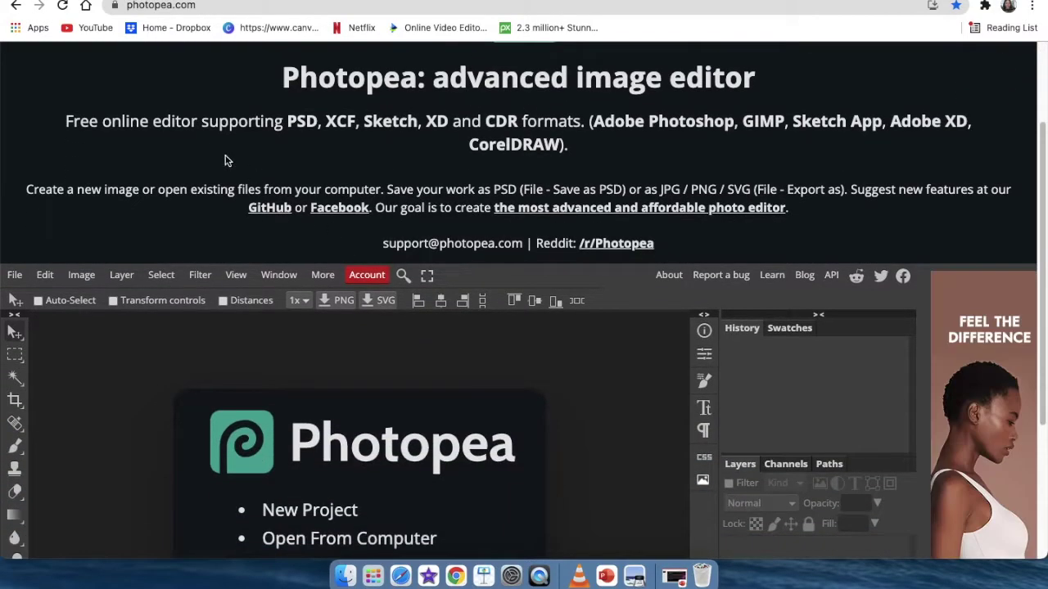
scroll(205, 218, down, 2)
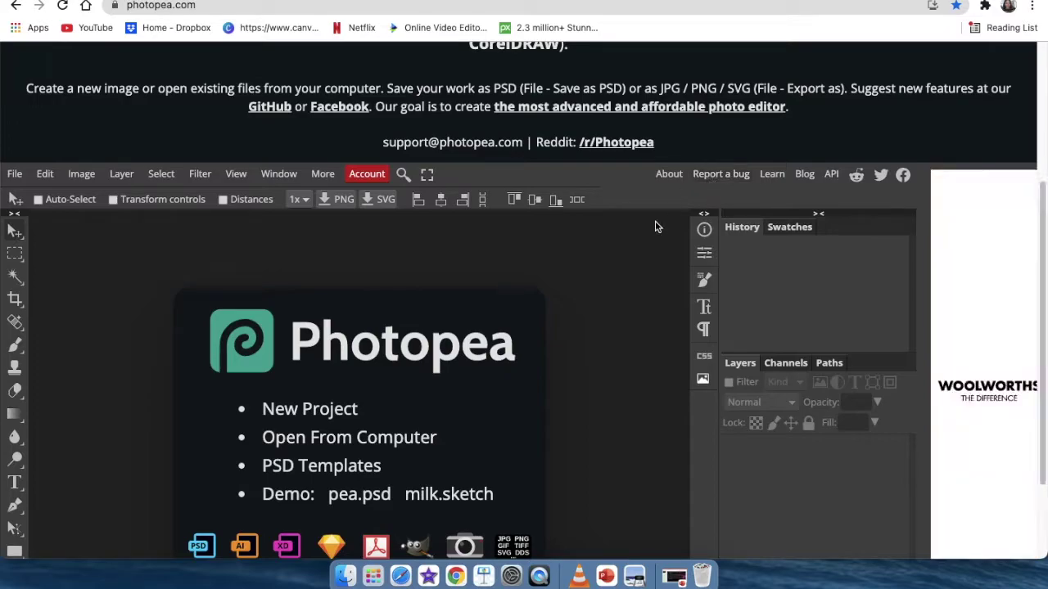
scroll(655, 229, down, 2)
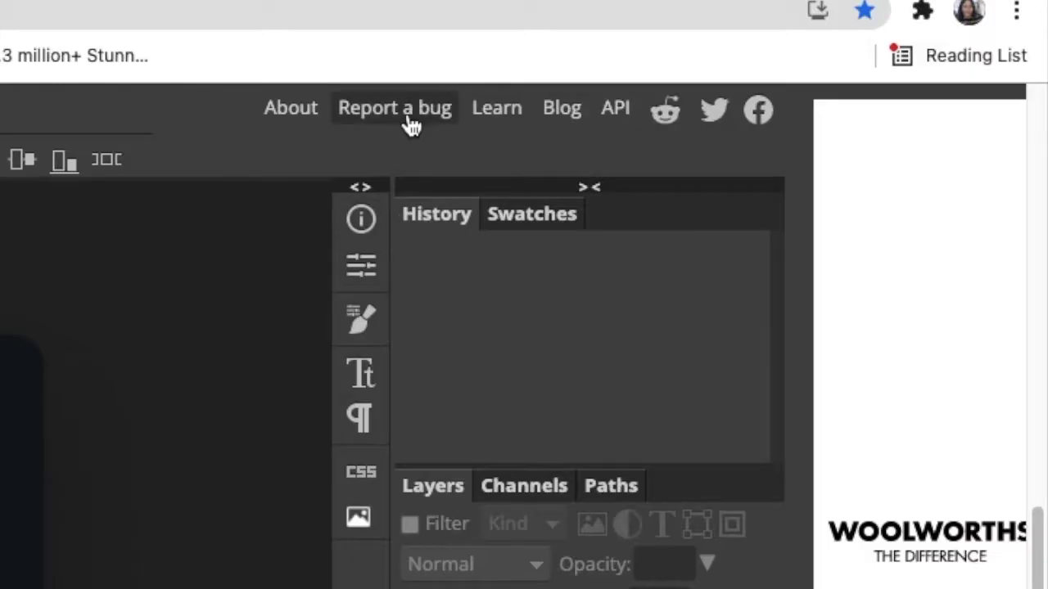
click(410, 122)
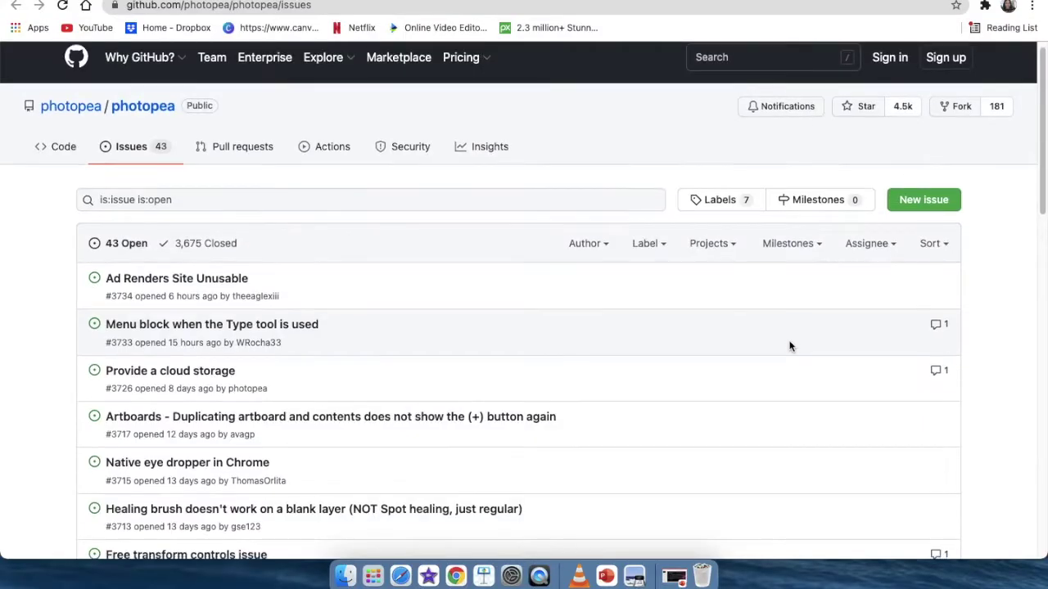
Scroll through the open issues listed on the photopea/photopea GitHub page
scroll(790, 346, down, 1)
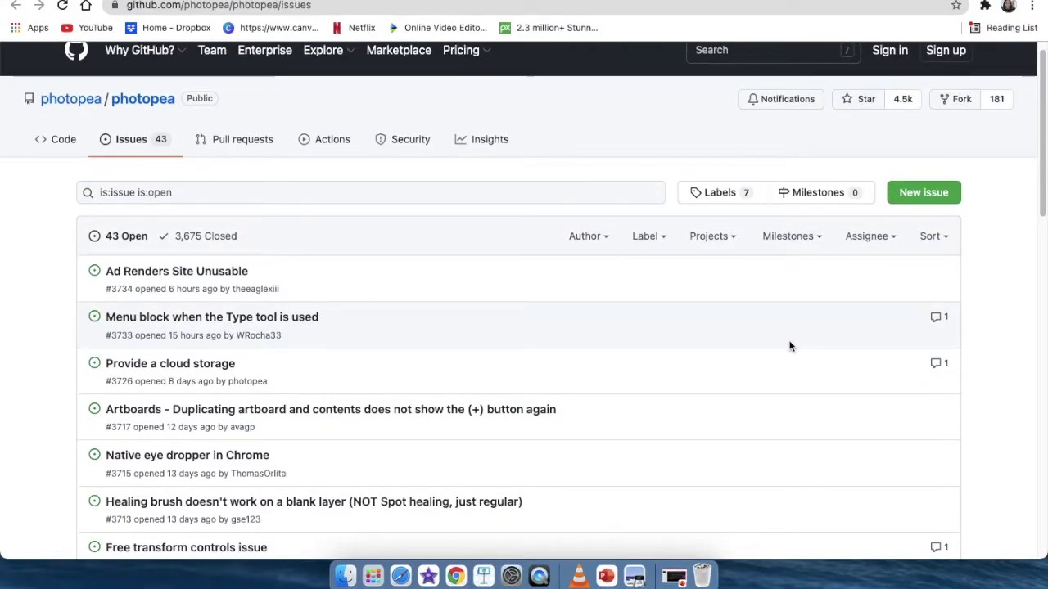
scroll(790, 346, down, 5)
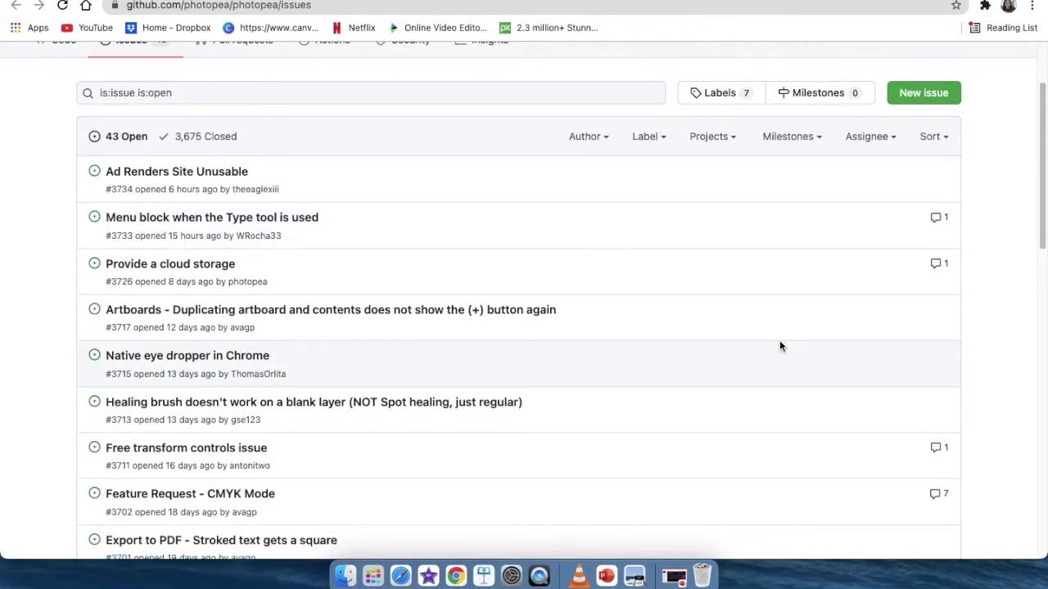
scroll(779, 346, down, 8)
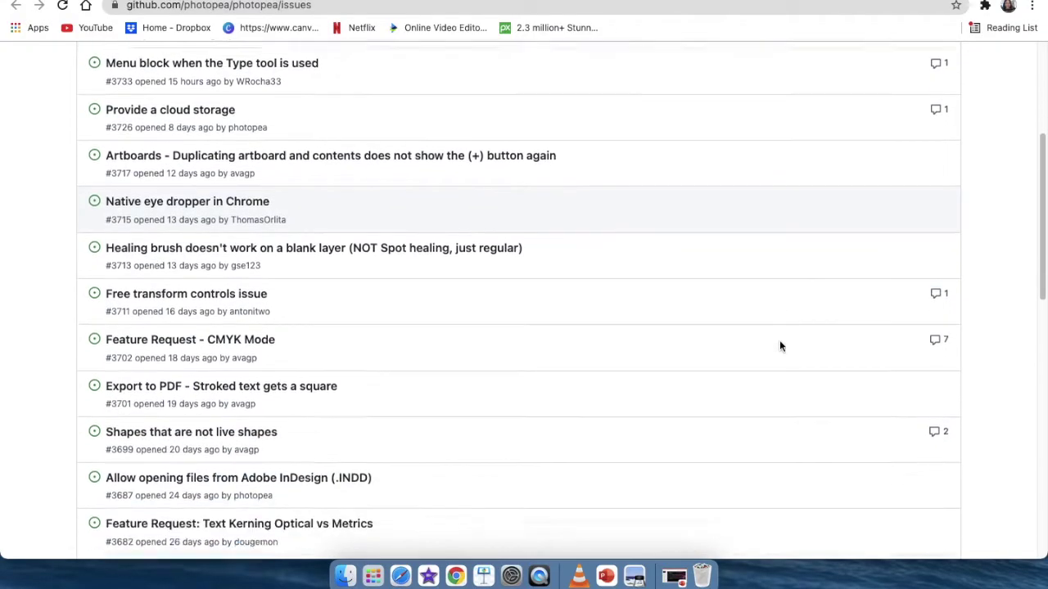
scroll(779, 347, down, 4)
scroll(737, 342, down, 8)
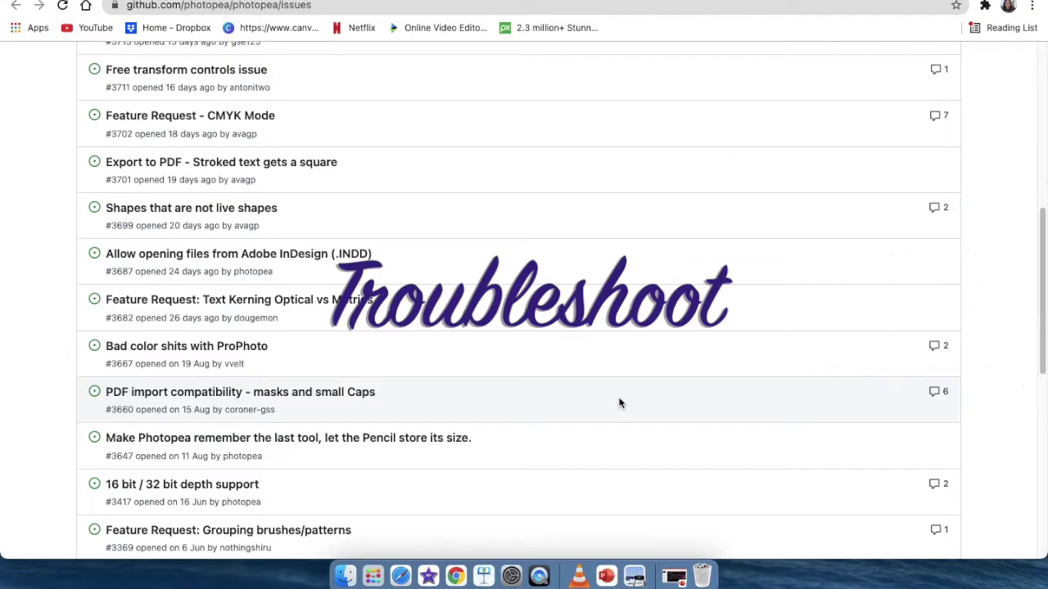
scroll(620, 404, down, 1)
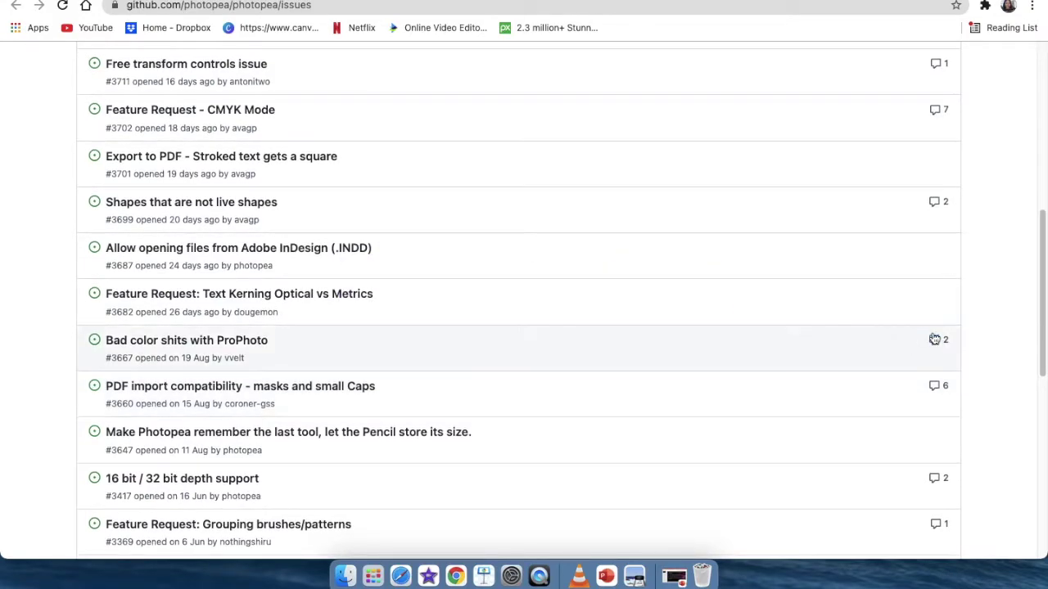
scroll(452, 302, down, 5)
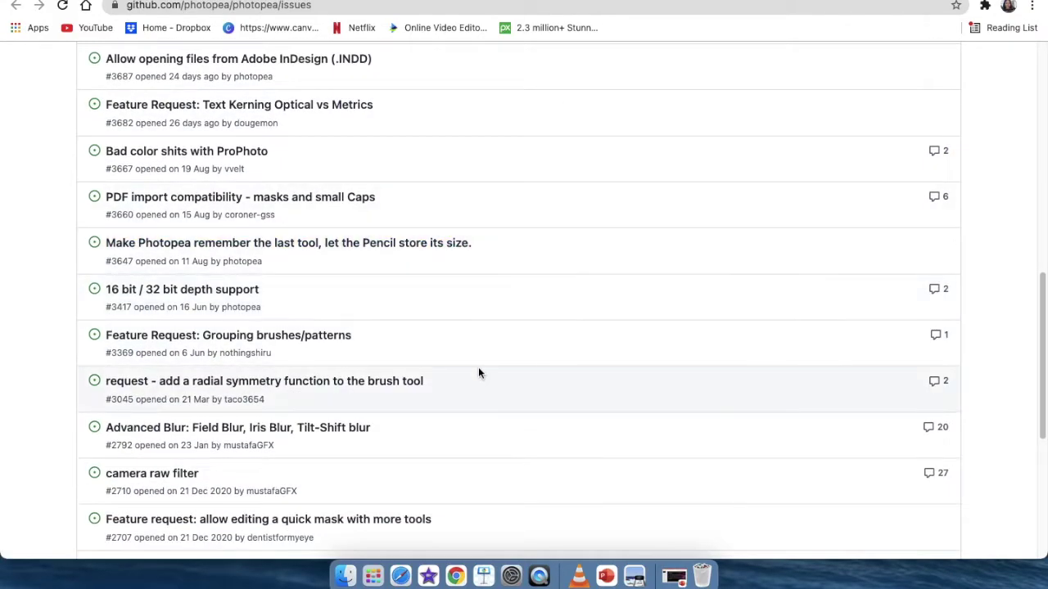
scroll(479, 374, up, 10)
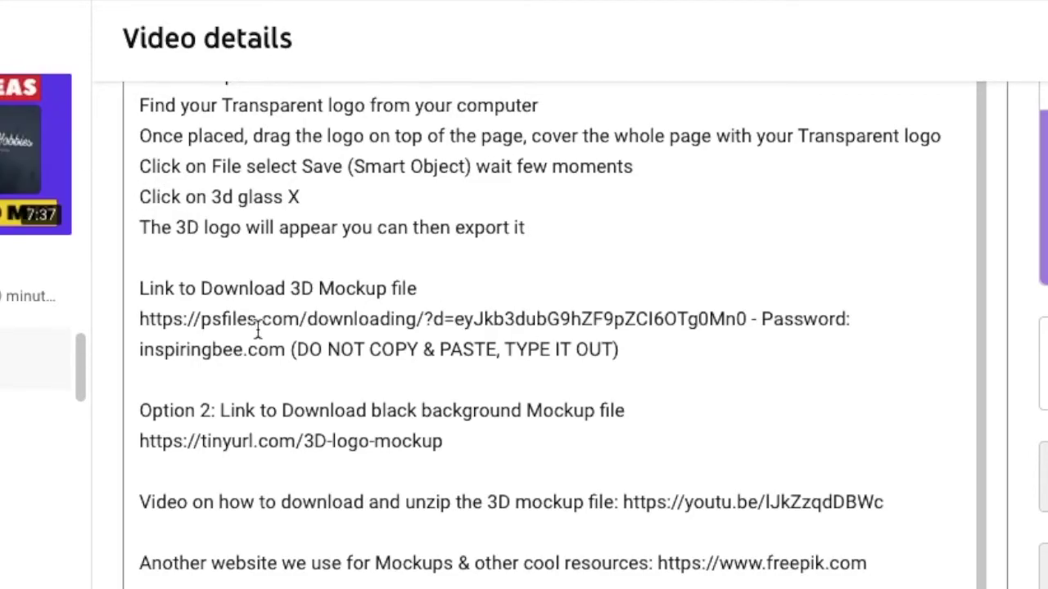
Highlight the mockup file's password note in the video description, then clear the highlight
scroll(258, 327, down, 1)
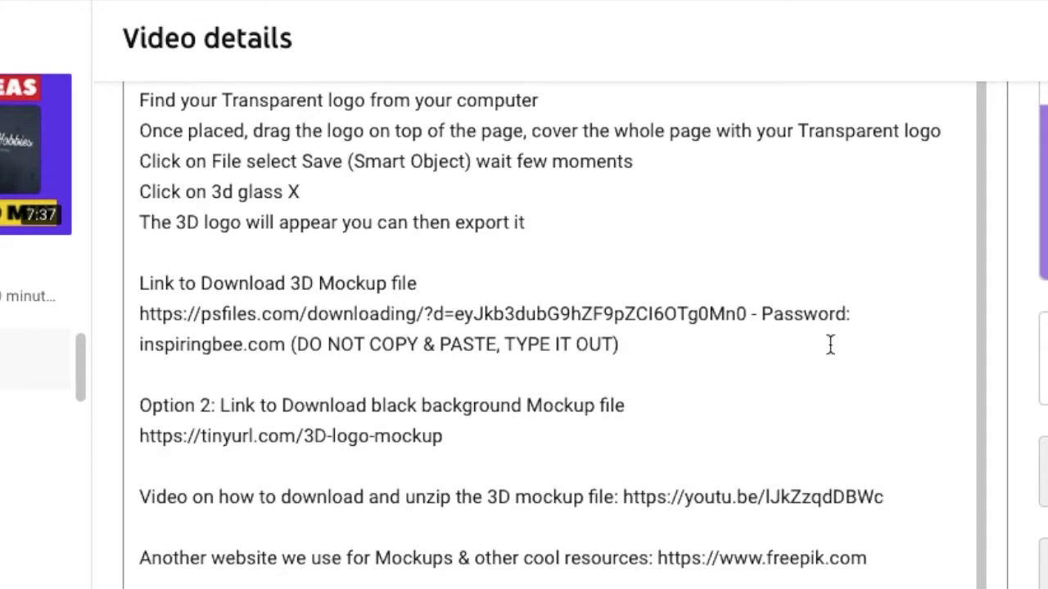
click(763, 312)
drag(764, 311, 814, 358)
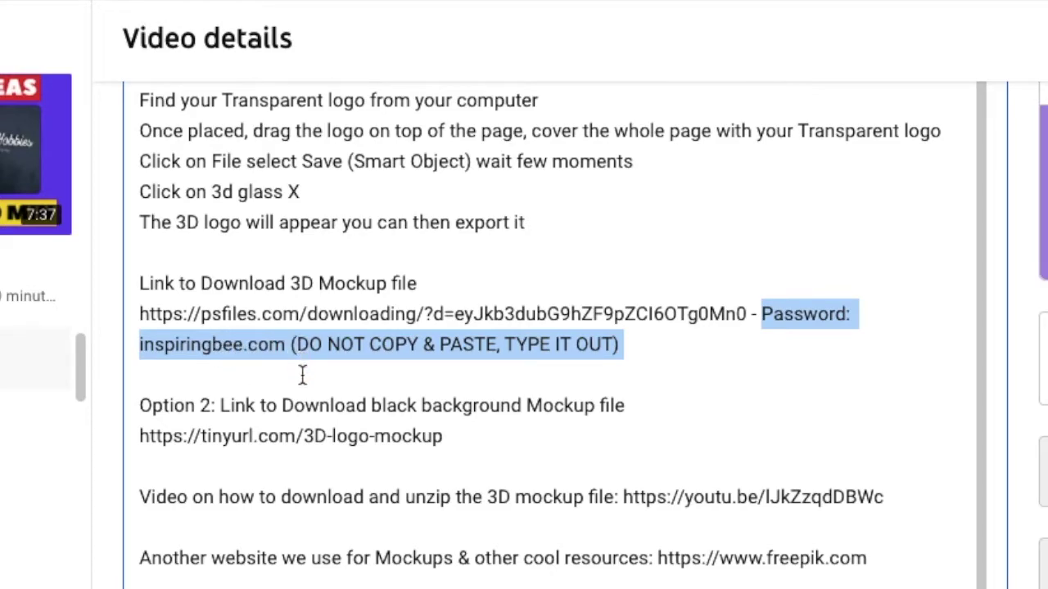
click(360, 314)
Highlight the Option 2 lines with the tinyurl link for the black background mockup
scroll(377, 320, down, 1)
scroll(377, 320, up, 4)
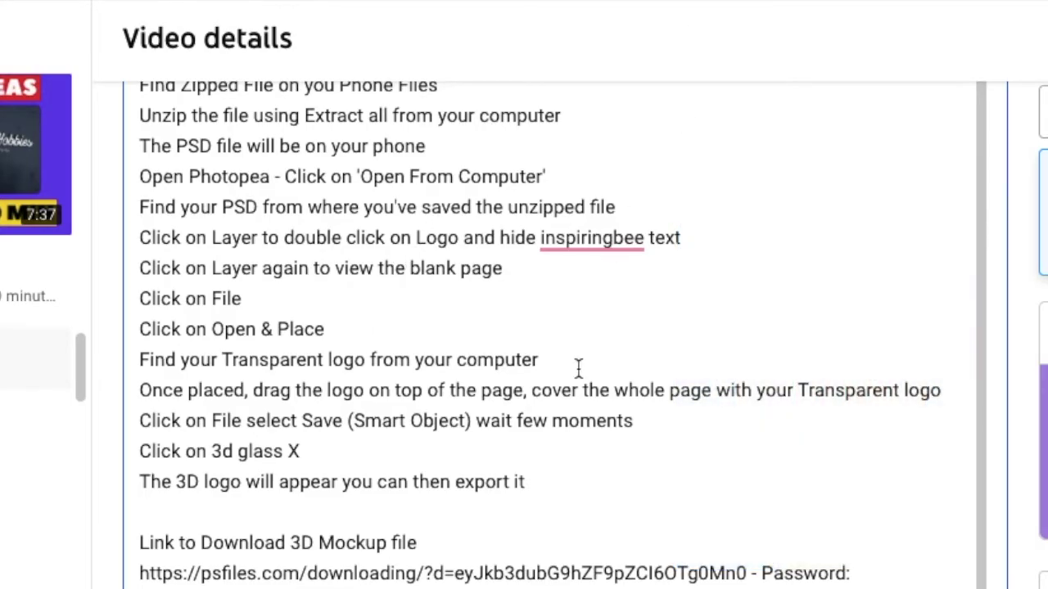
scroll(578, 370, down, 4)
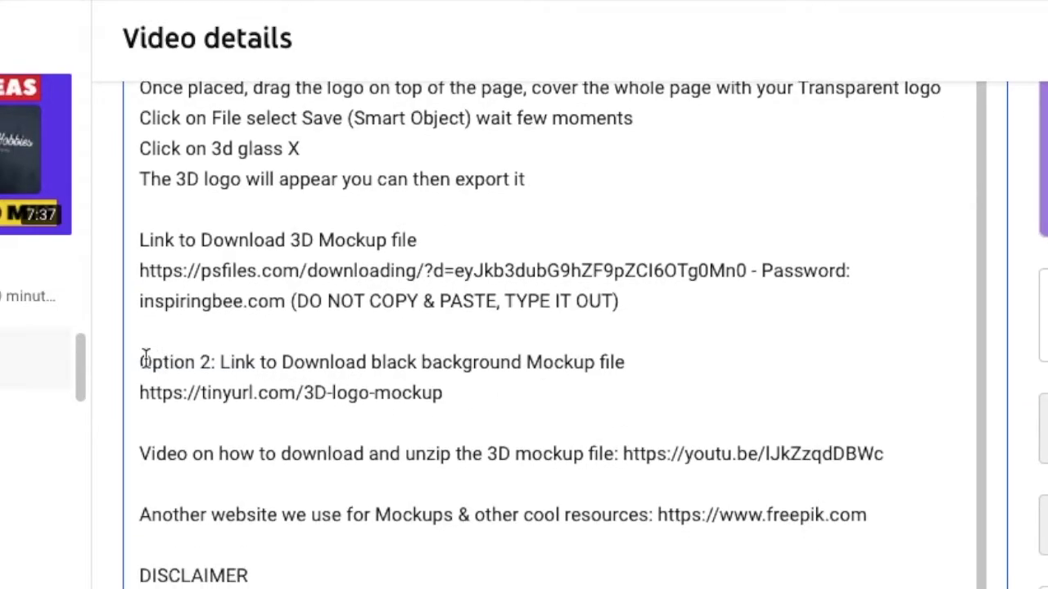
drag(144, 361, 495, 397)
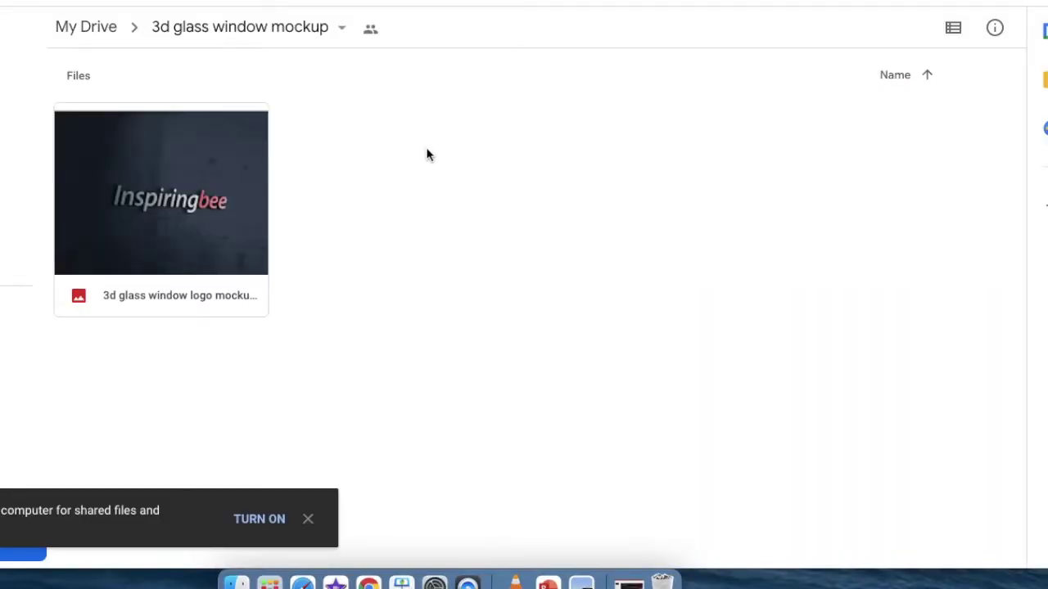
Select the 3d glass window logo mockup.psd file and close the TURN ON notification
click(144, 301)
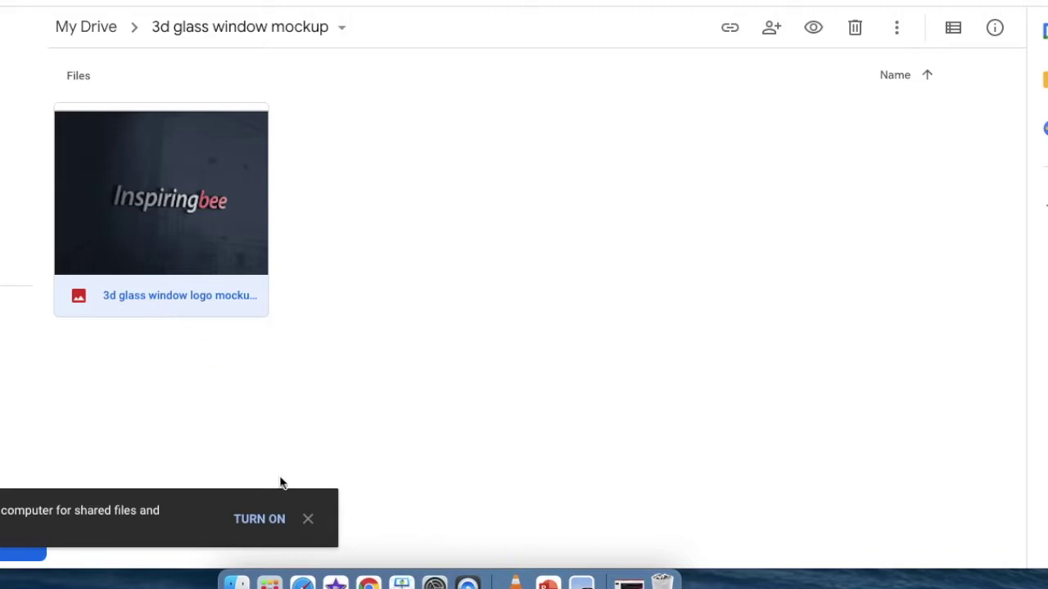
click(309, 521)
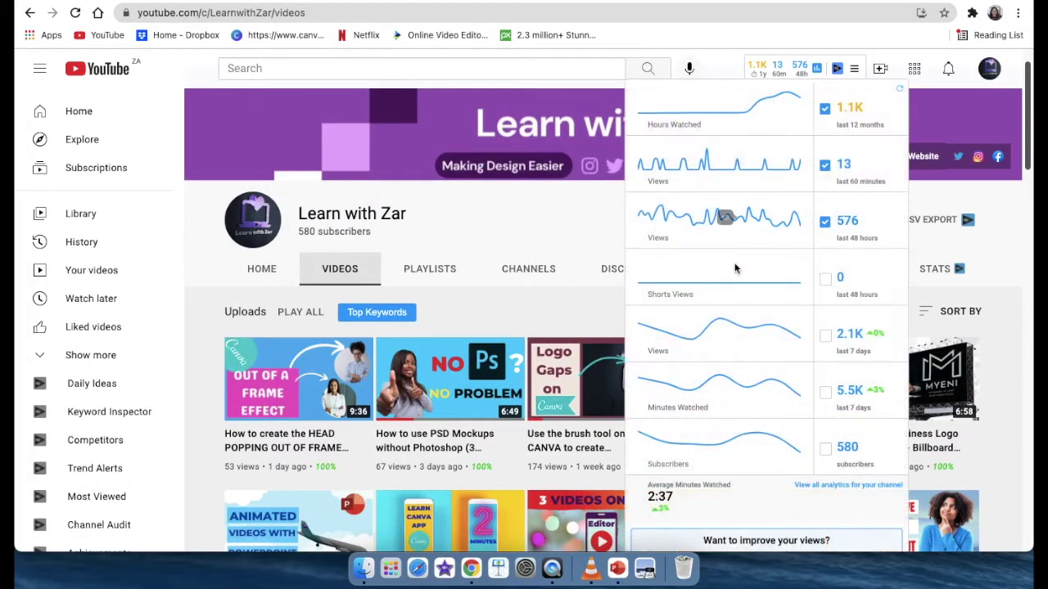
Scroll the channel's Videos tab down to the Download & Unzip 3D Mockup video
scroll(579, 333, down, 4)
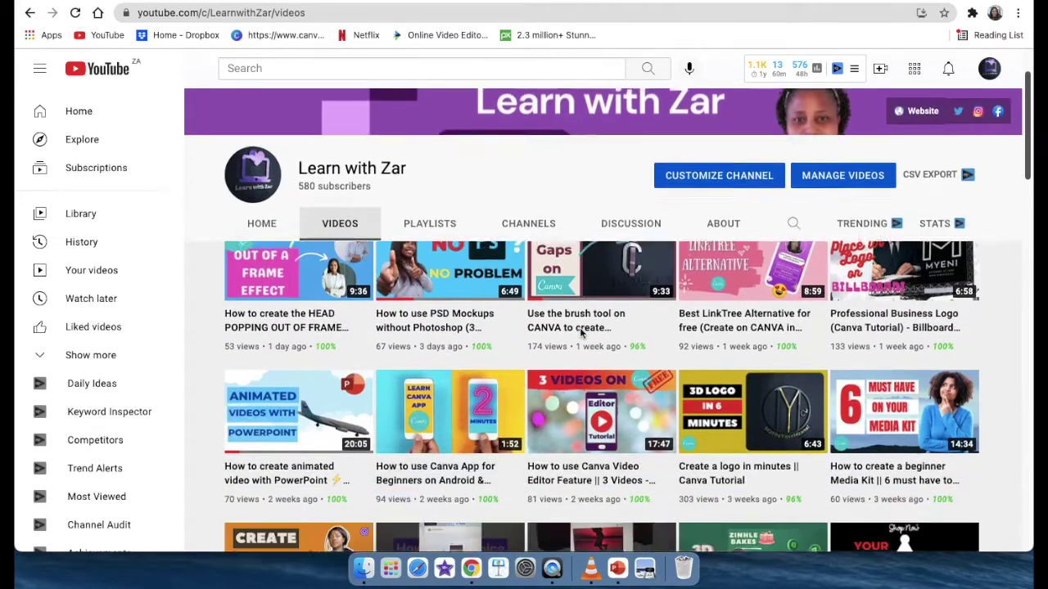
scroll(579, 333, down, 6)
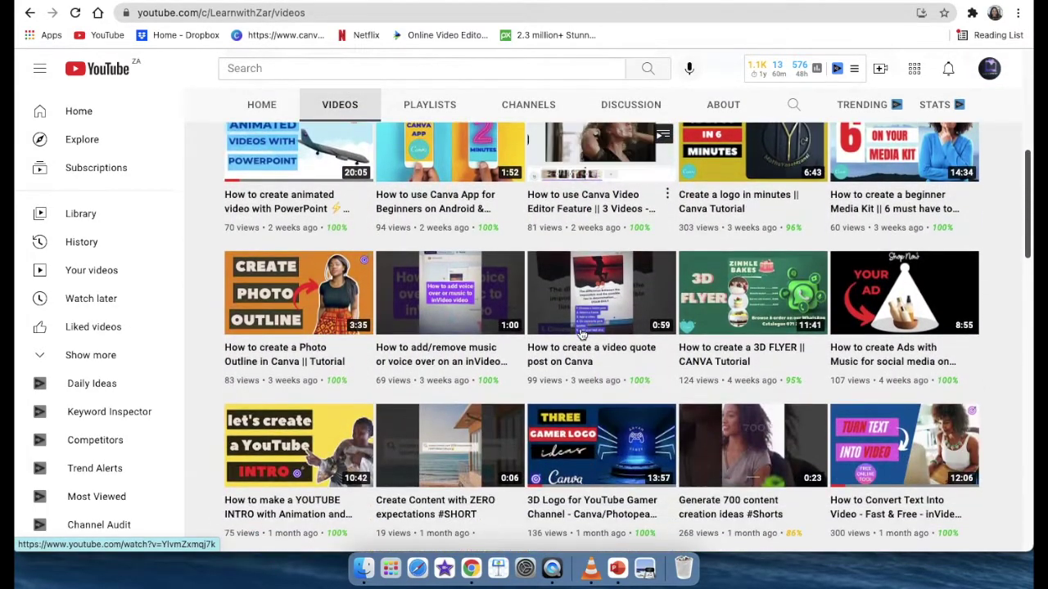
scroll(580, 333, down, 1)
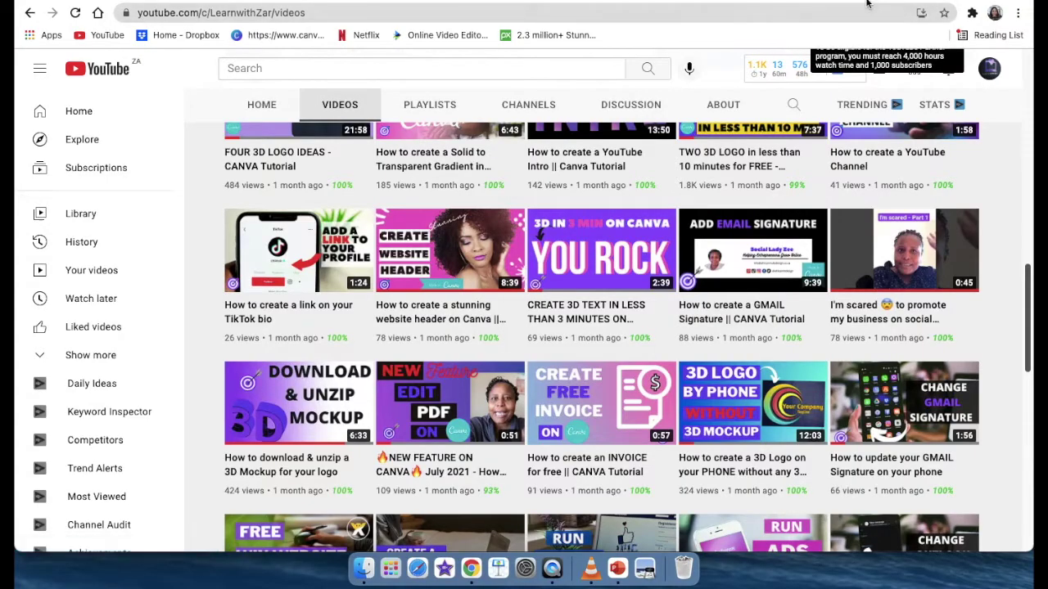
Search Freepik for '3d mockup', correcting the misspelled query first
click(48, 13)
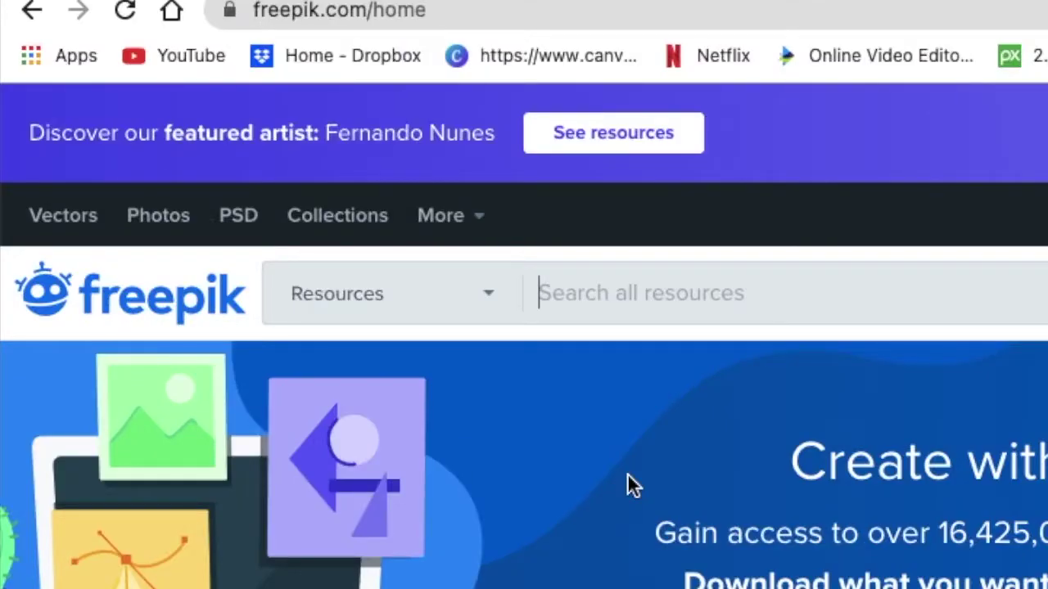
text(3d)
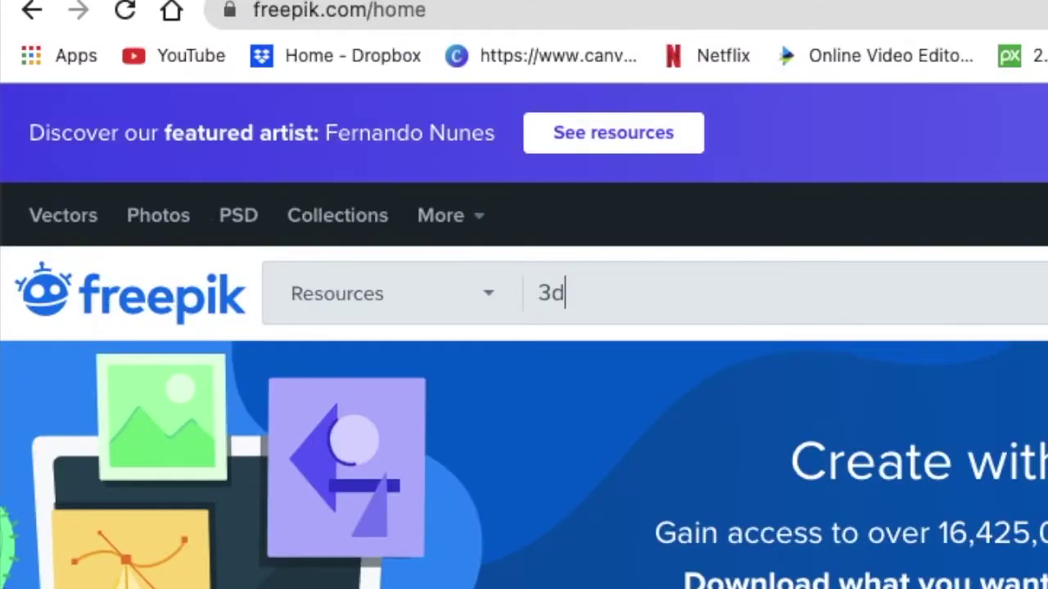
text( mocup)
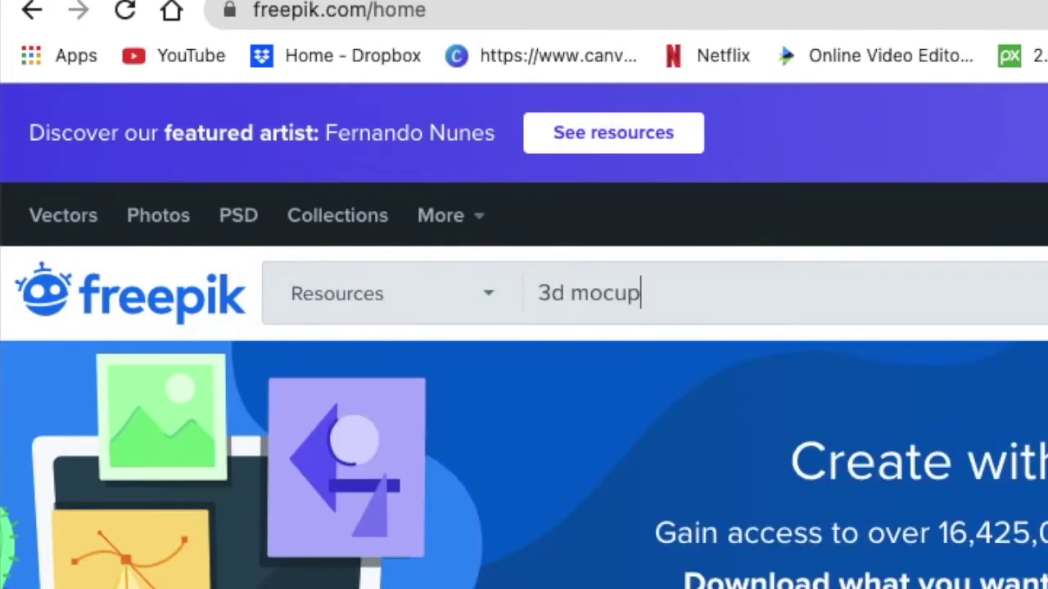
key(BackSpace)
key(BackSpace)
text(kup)
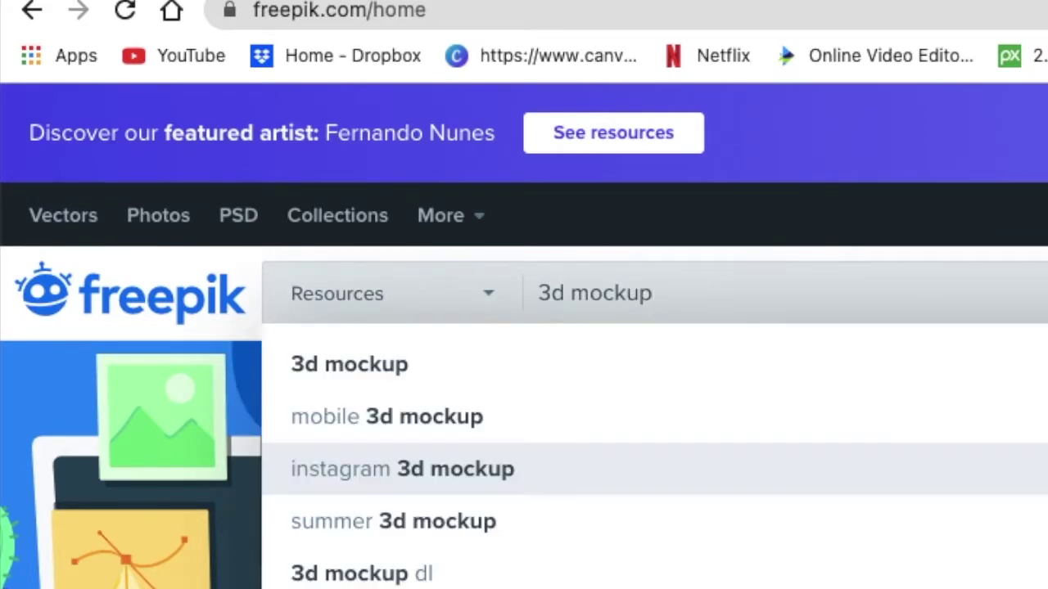
click(391, 368)
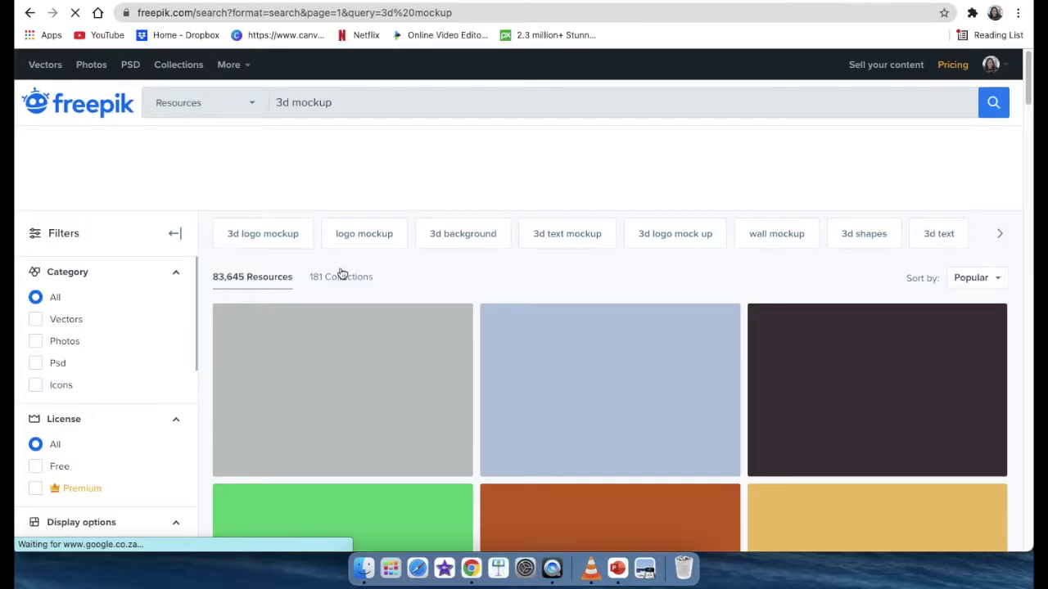
Browse the 3d mockup results grid, then return to the top of the list
scroll(268, 298, down, 2)
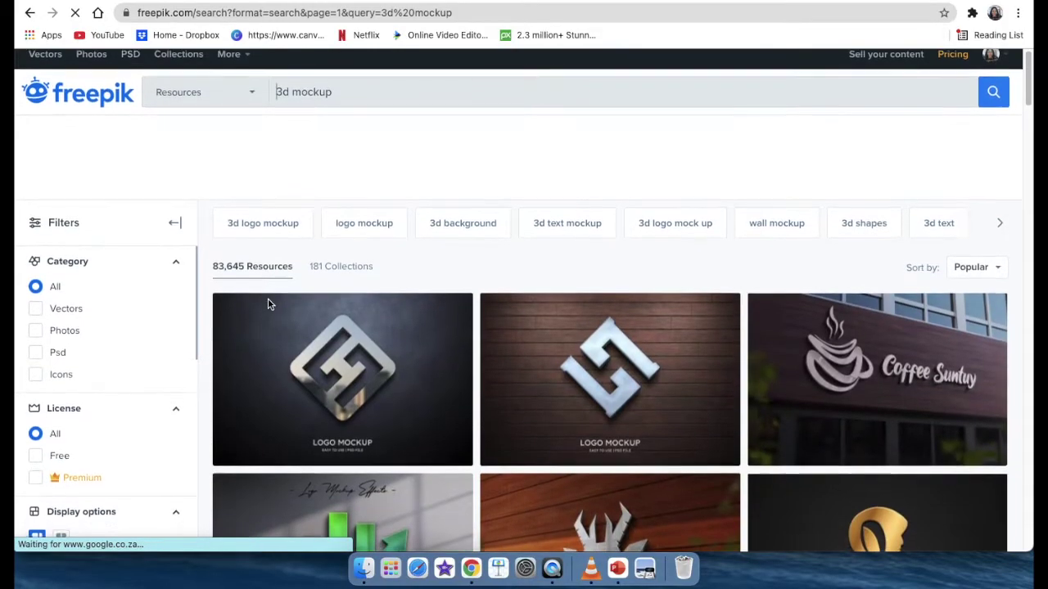
scroll(267, 306, down, 1)
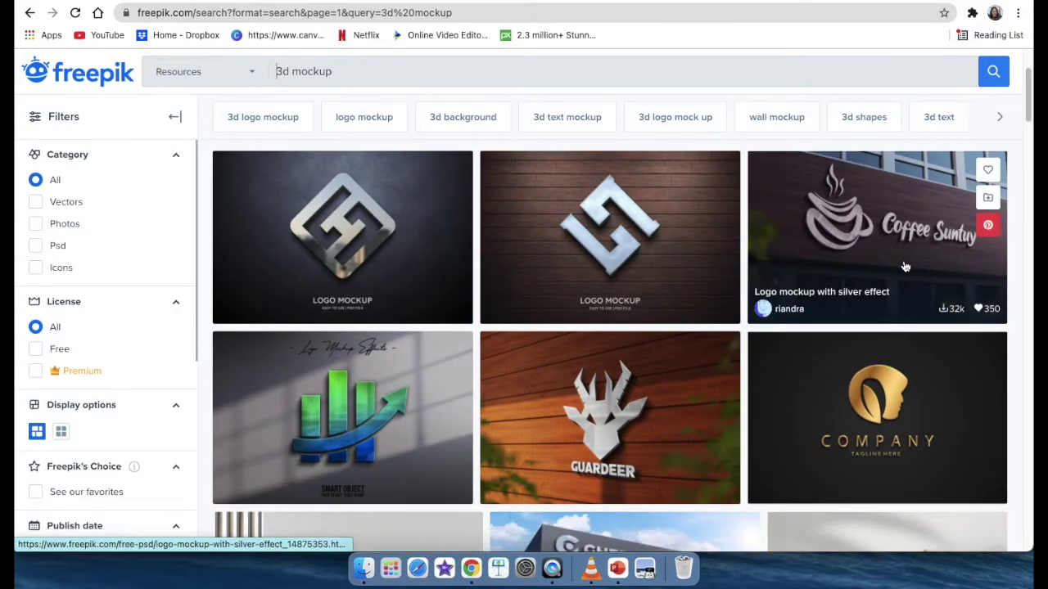
scroll(878, 409, down, 4)
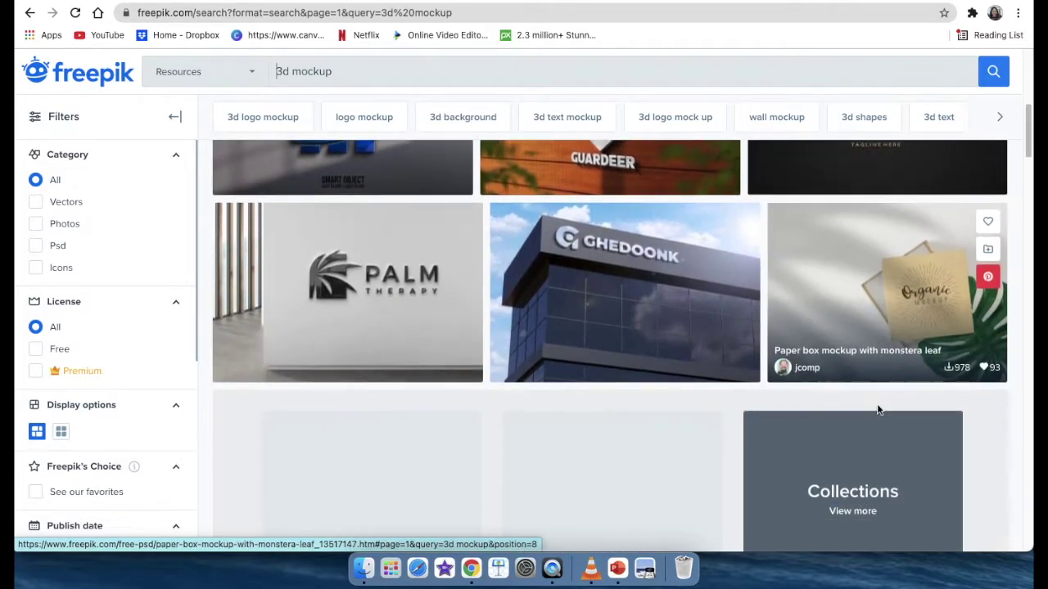
scroll(879, 409, down, 6)
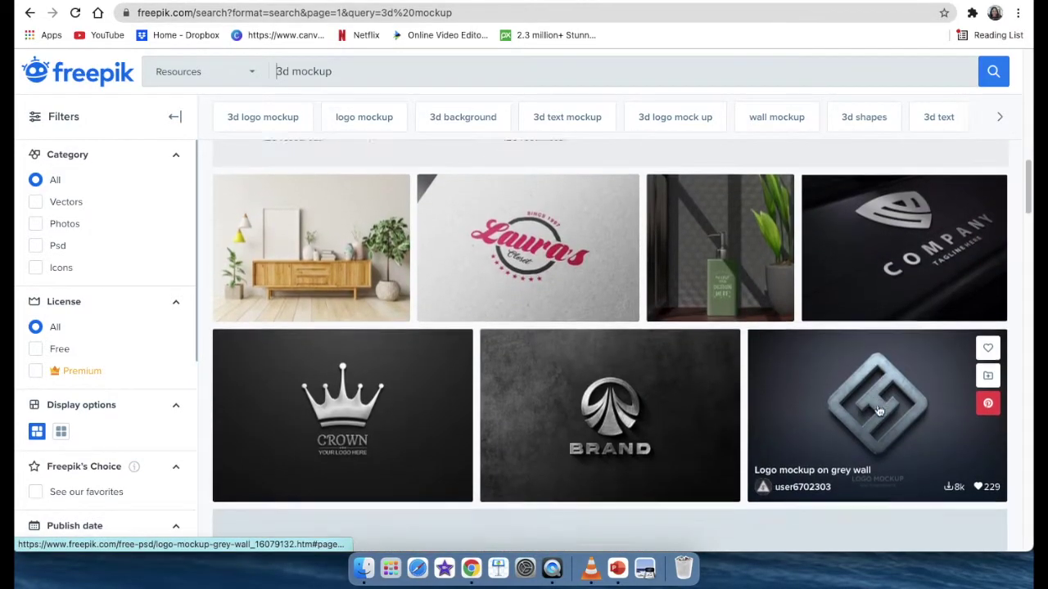
scroll(878, 409, down, 6)
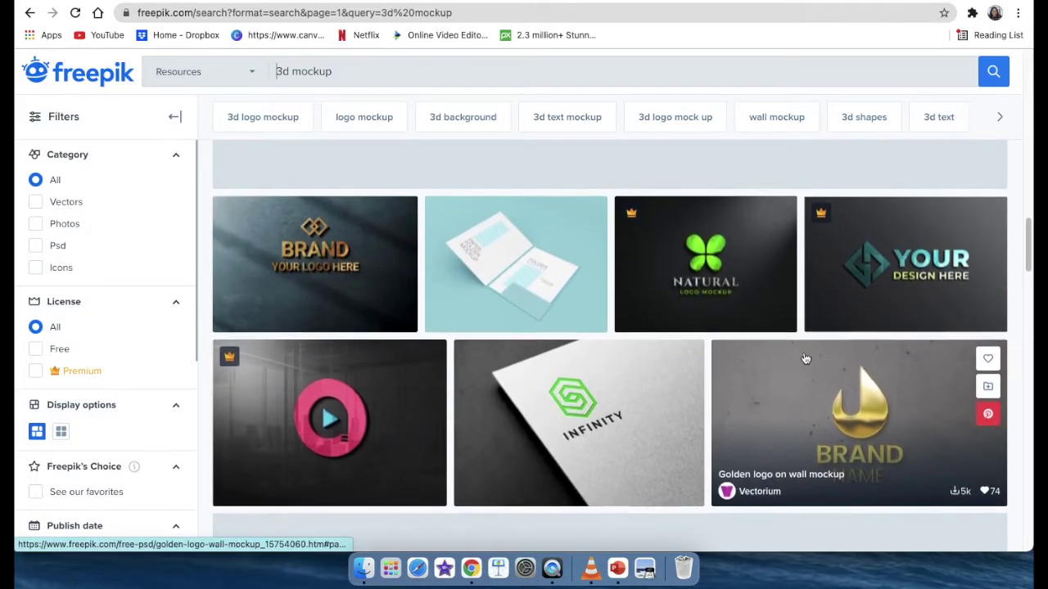
scroll(833, 344, down, 10)
scroll(836, 342, up, 4)
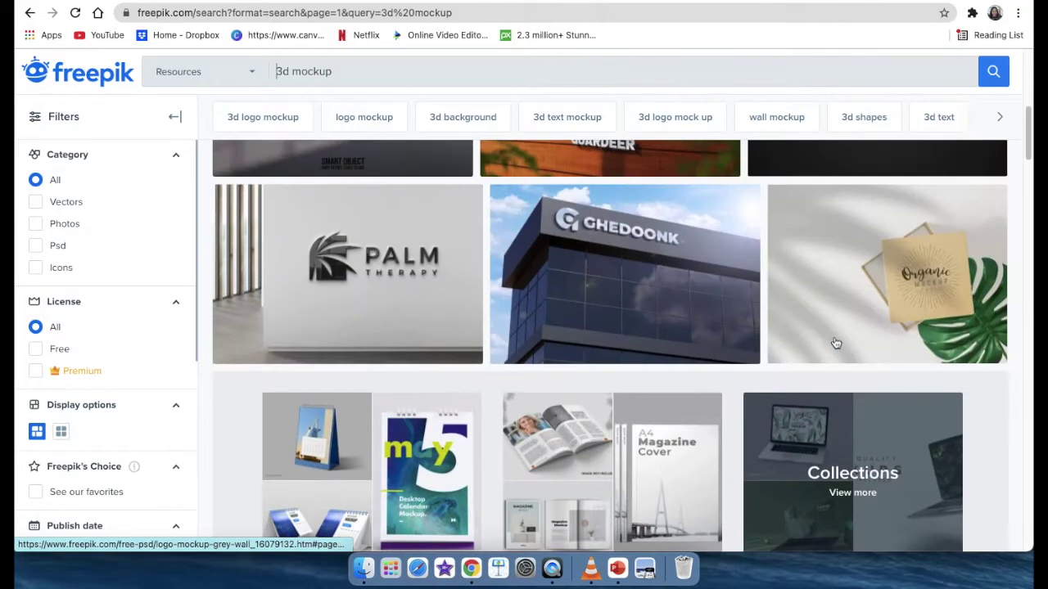
scroll(836, 342, up, 10)
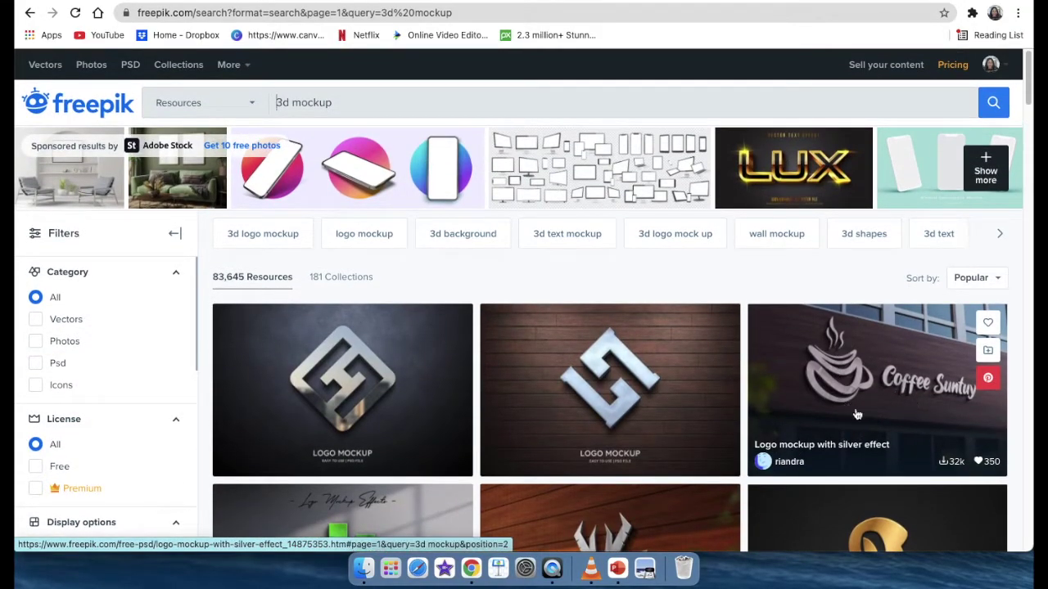
Open the Coffee Suntuy 'Logo mockup with silver effect' page and start its download
click(865, 454)
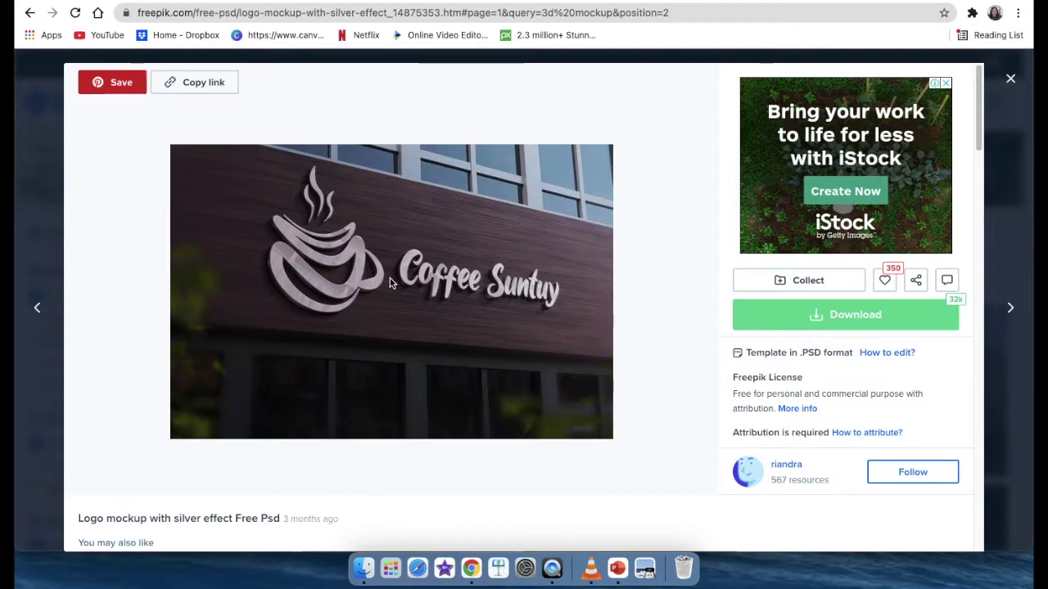
click(883, 318)
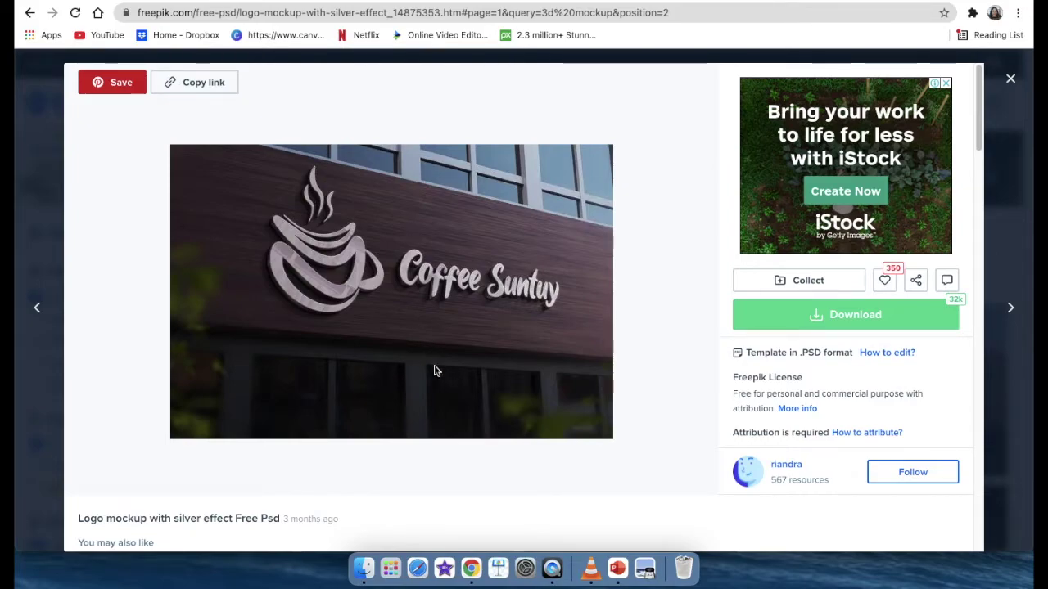
click(855, 321)
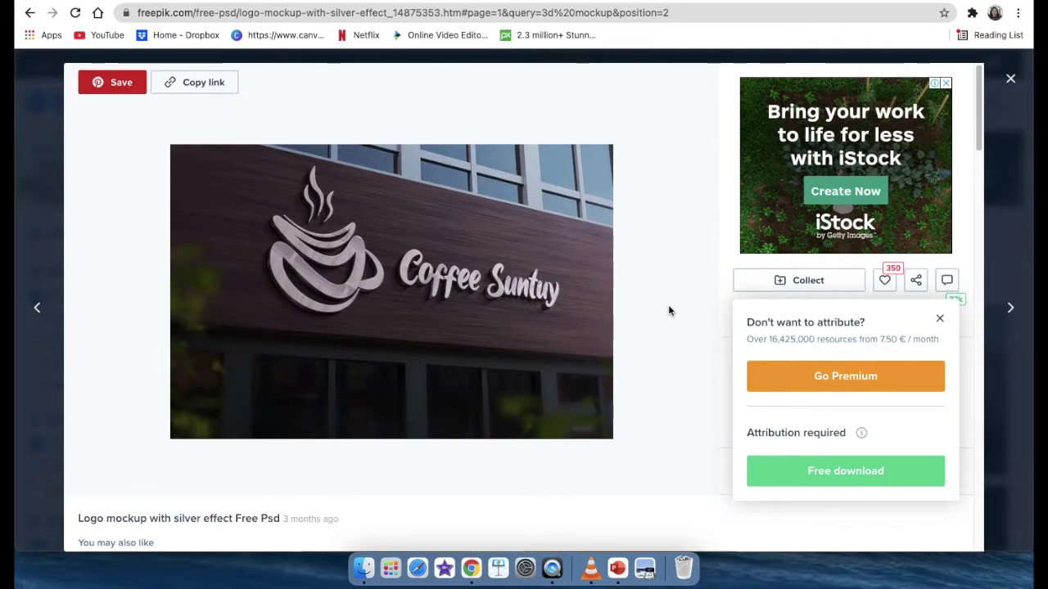
Choose the free download with attribution, sign in with Google, and request it again
click(828, 475)
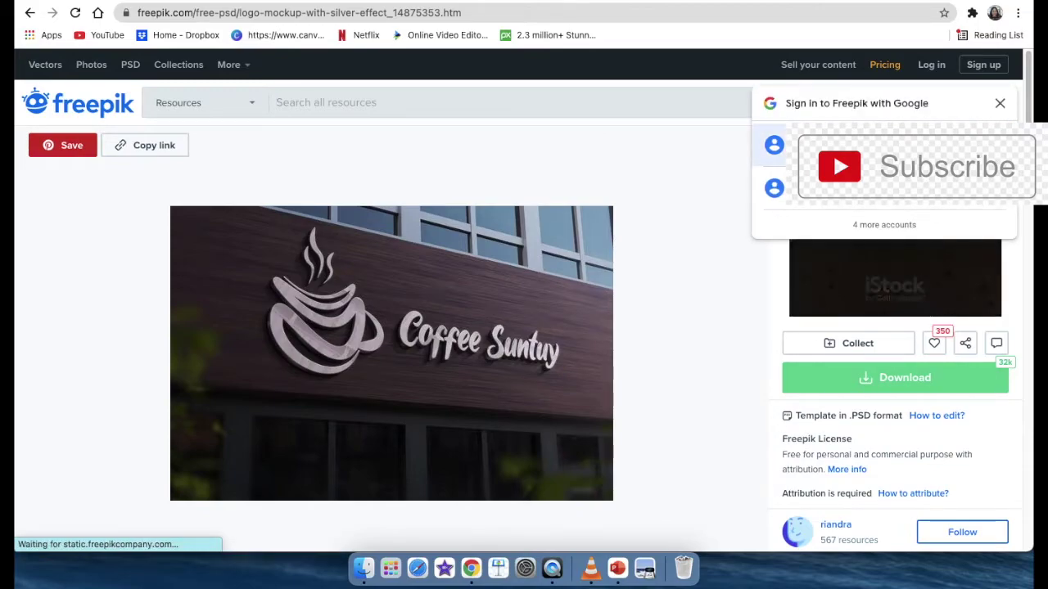
click(773, 145)
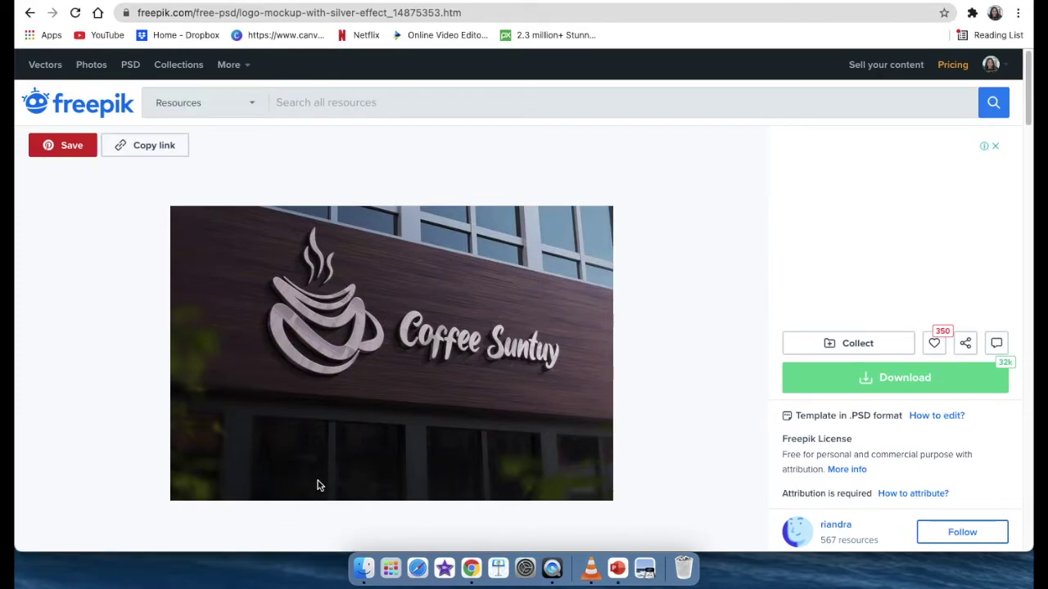
click(912, 381)
click(915, 402)
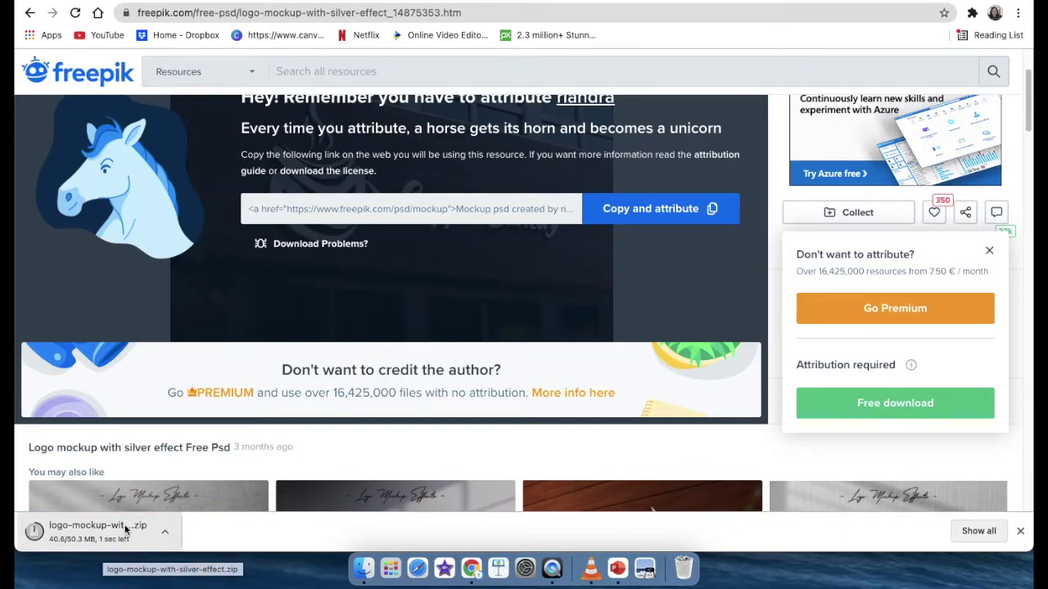
Copy the author attribution link and open the downloaded logo-mockup zip to extract it
scroll(220, 363, up, 1)
scroll(219, 364, up, 1)
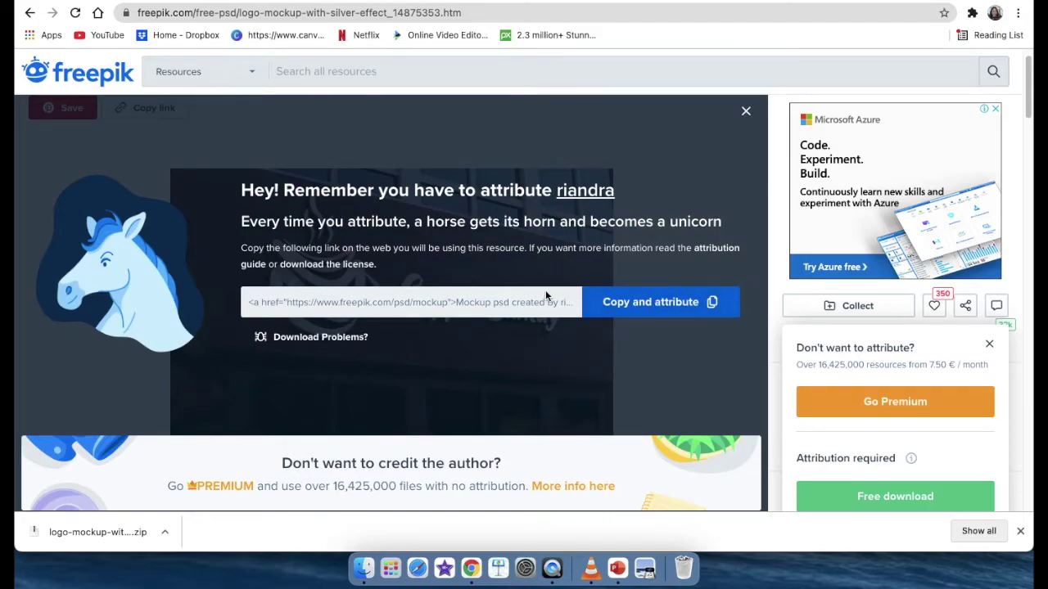
click(614, 302)
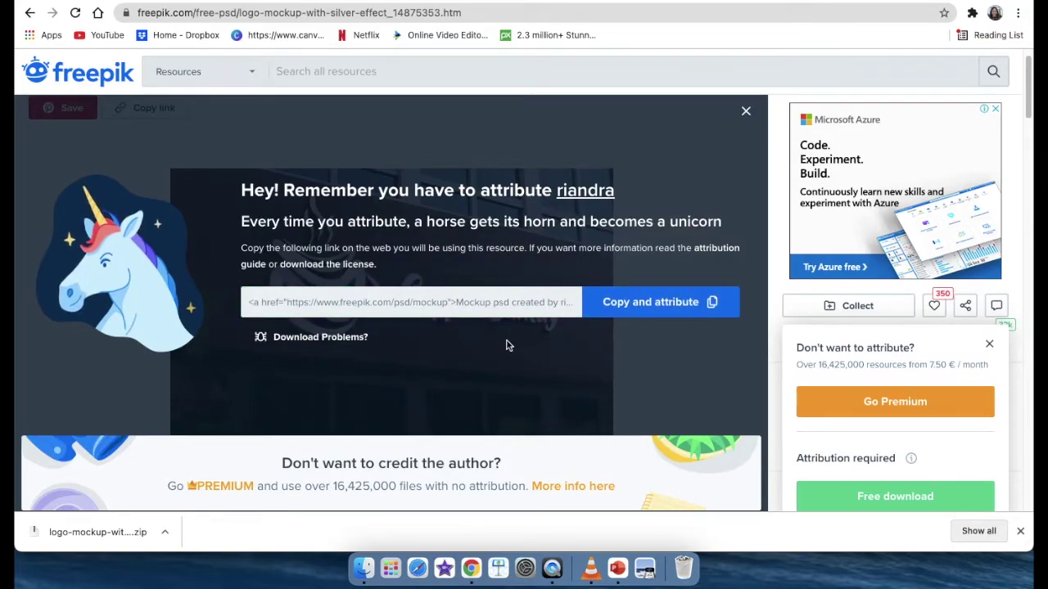
scroll(506, 346, down, 2)
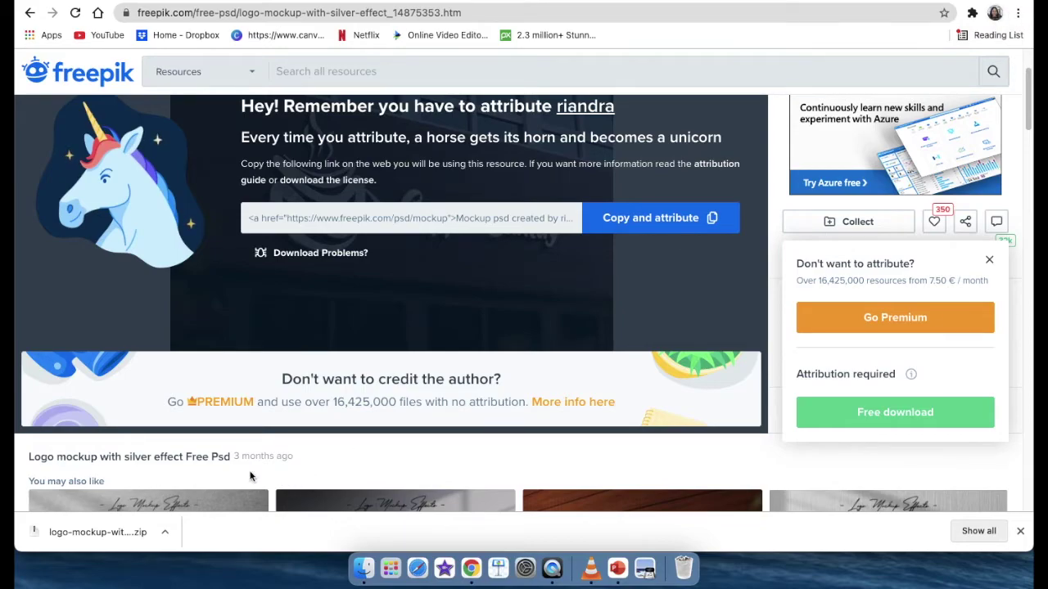
click(112, 533)
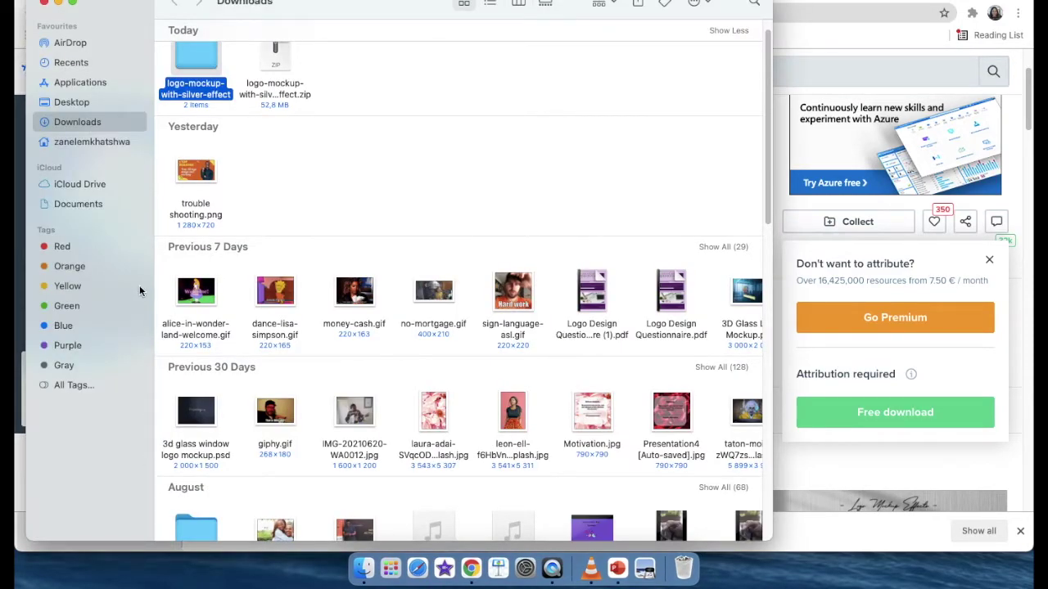
Open the extracted logo-mockup-with-silver-effect folder and move its window toward the screen centre
double_click(208, 57)
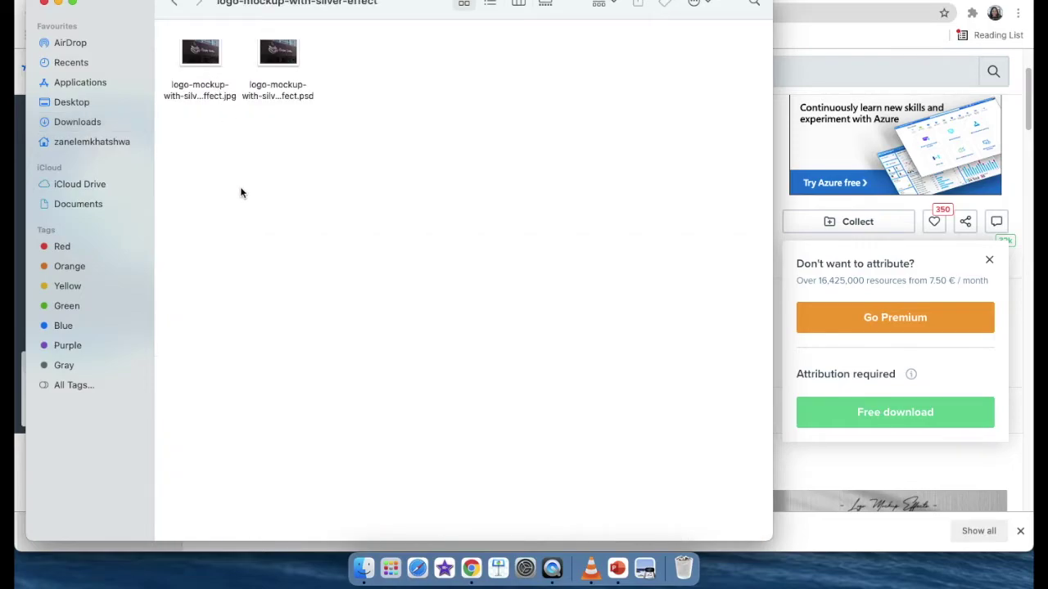
drag(348, 17, 512, 122)
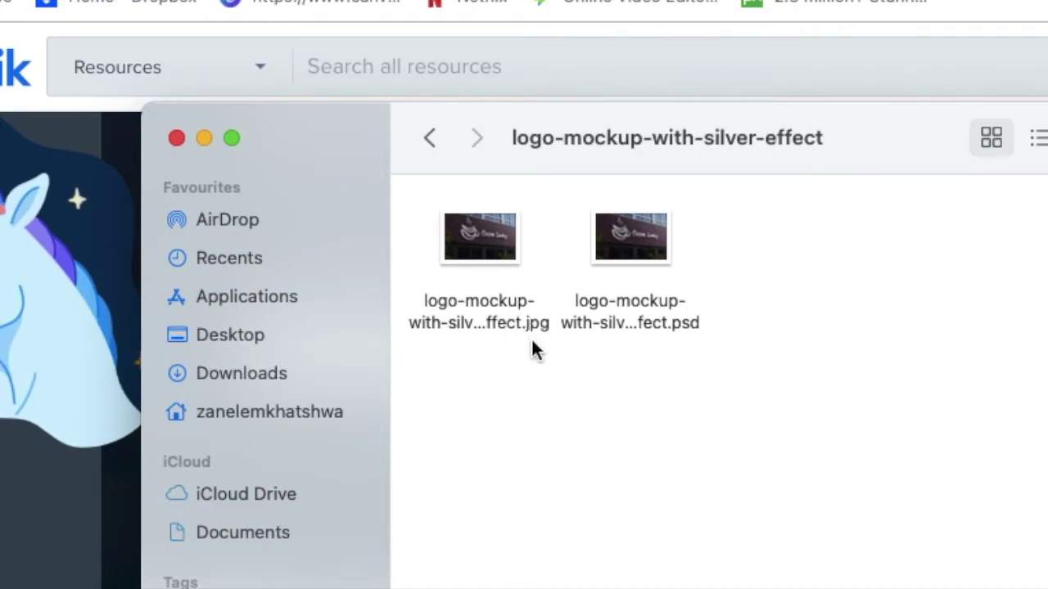
Preview the mockup JPG to check the Coffee Suntuy sign, then select the mockup PSD
click(484, 246)
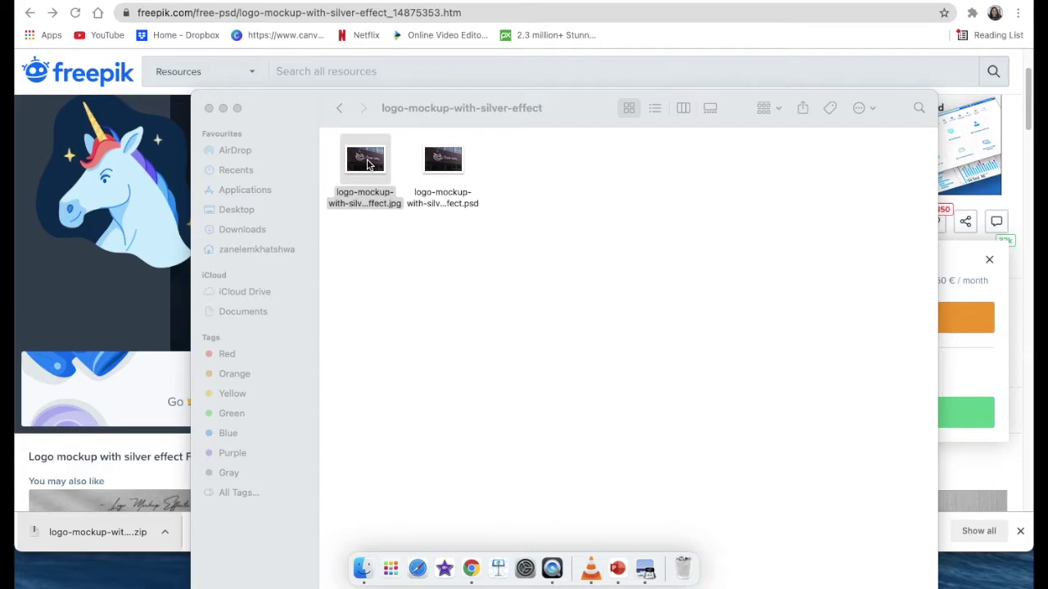
double_click(367, 162)
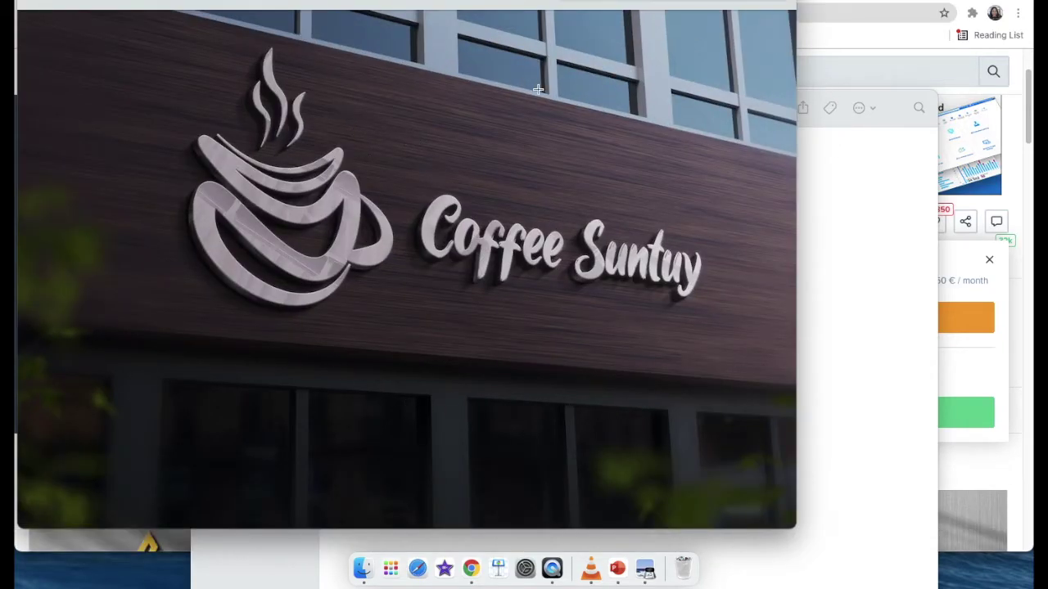
drag(320, 10, 348, 86)
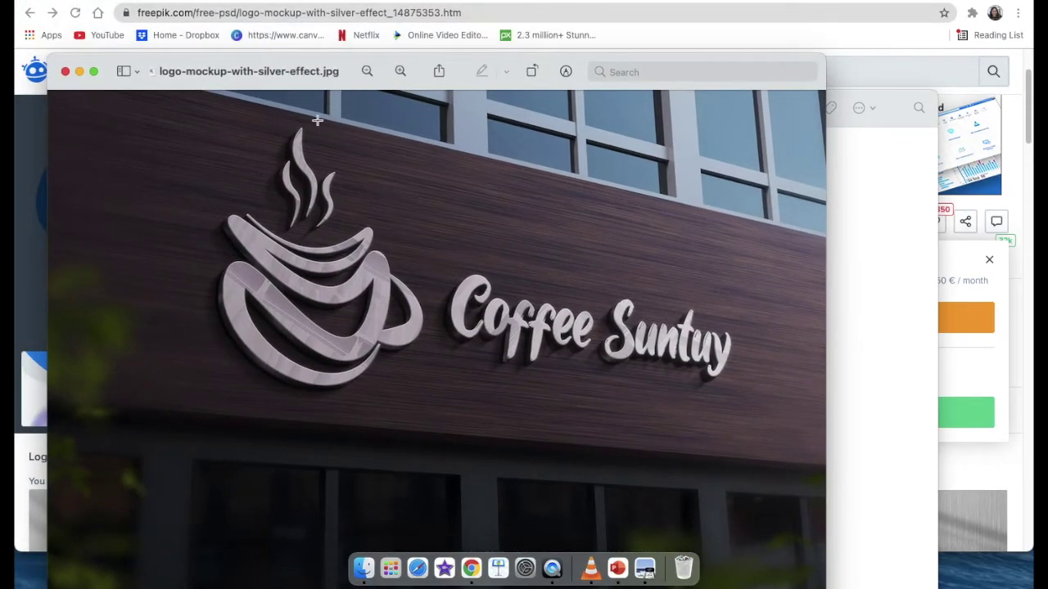
click(65, 72)
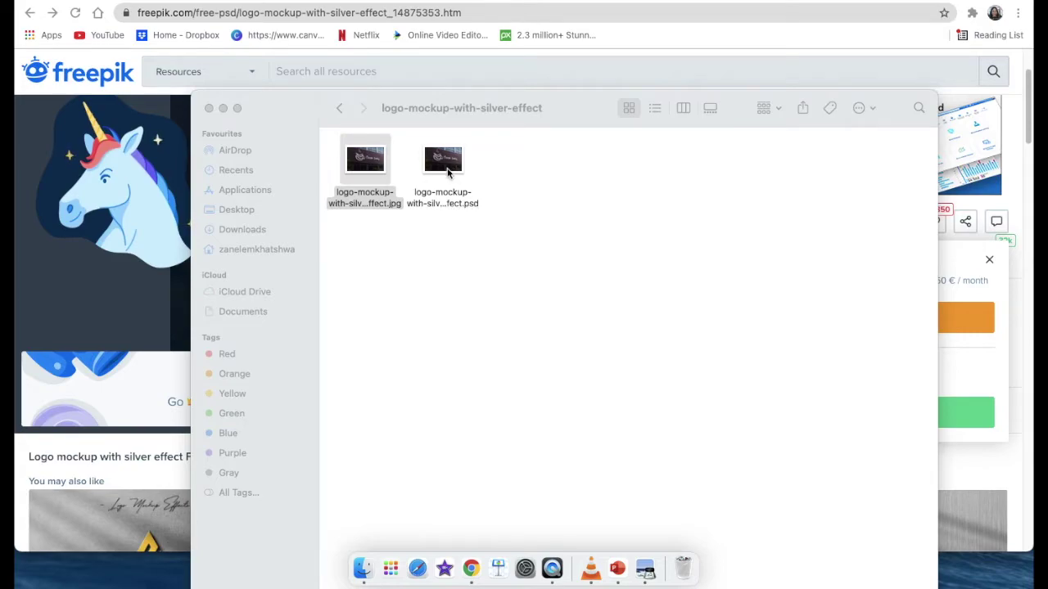
click(459, 195)
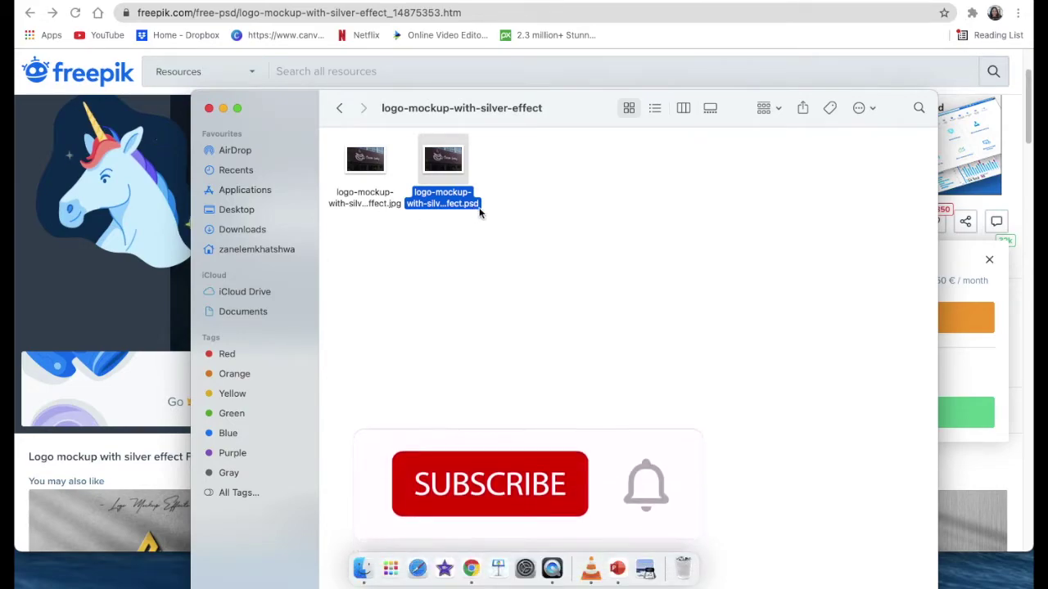
drag(564, 96, 571, 41)
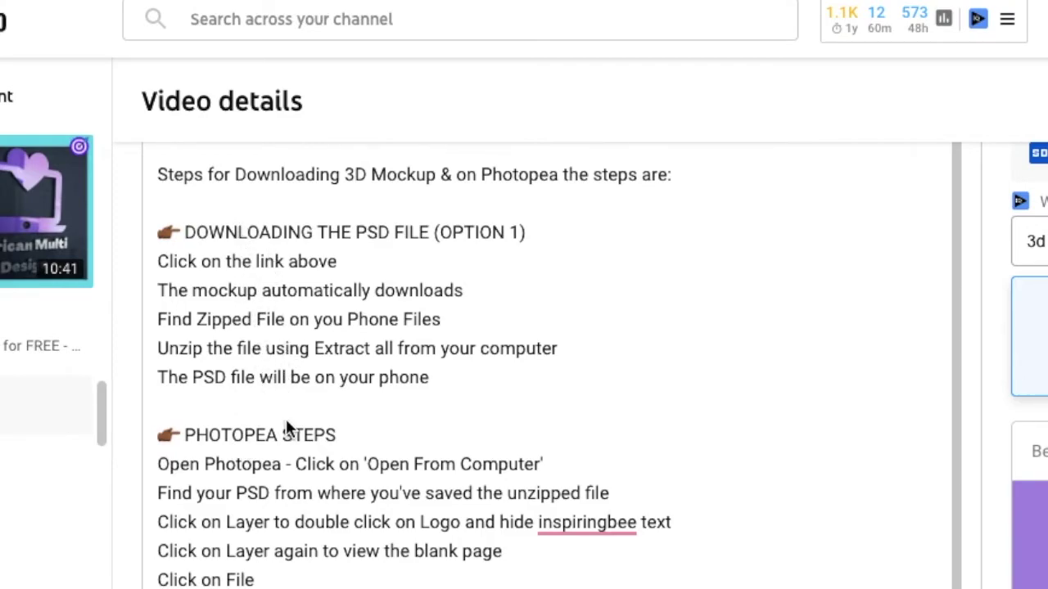
Read through the video description's PSD download and Photopea steps, then return to Photopea
scroll(281, 444, down, 1)
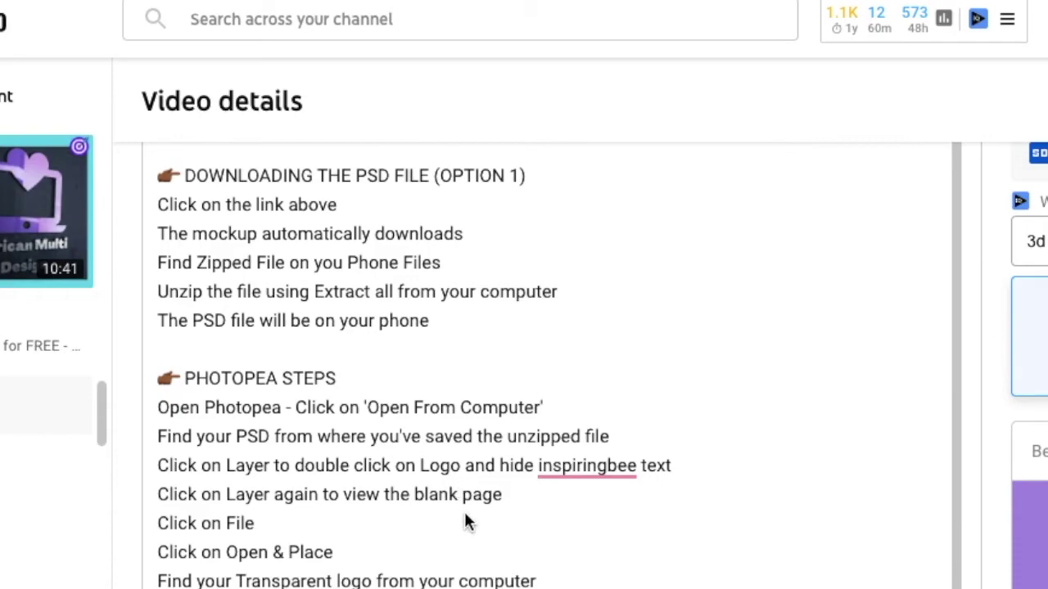
scroll(465, 516, down, 5)
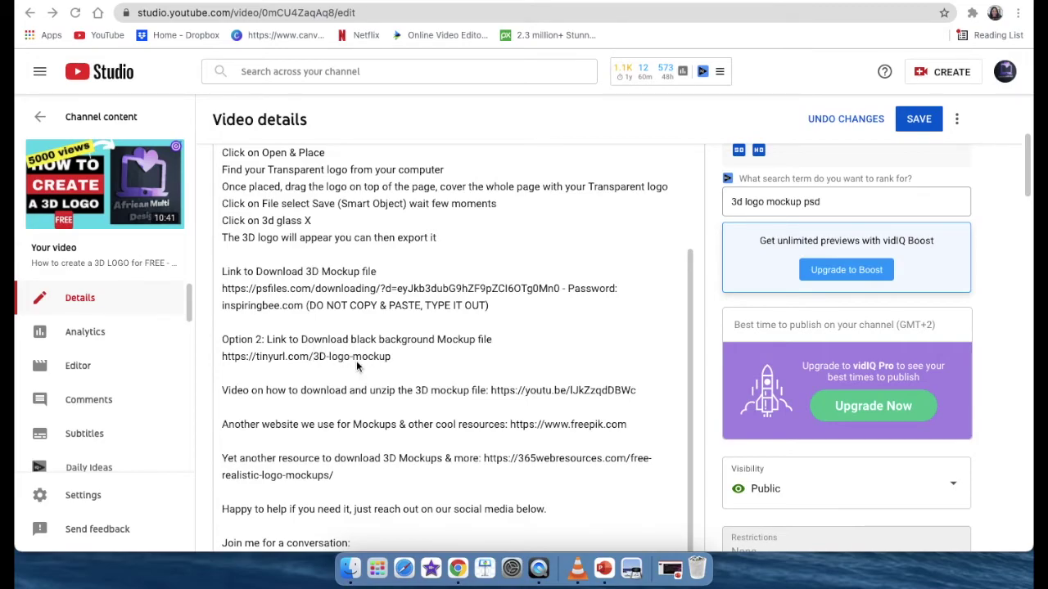
scroll(356, 361, down, 2)
scroll(356, 360, up, 5)
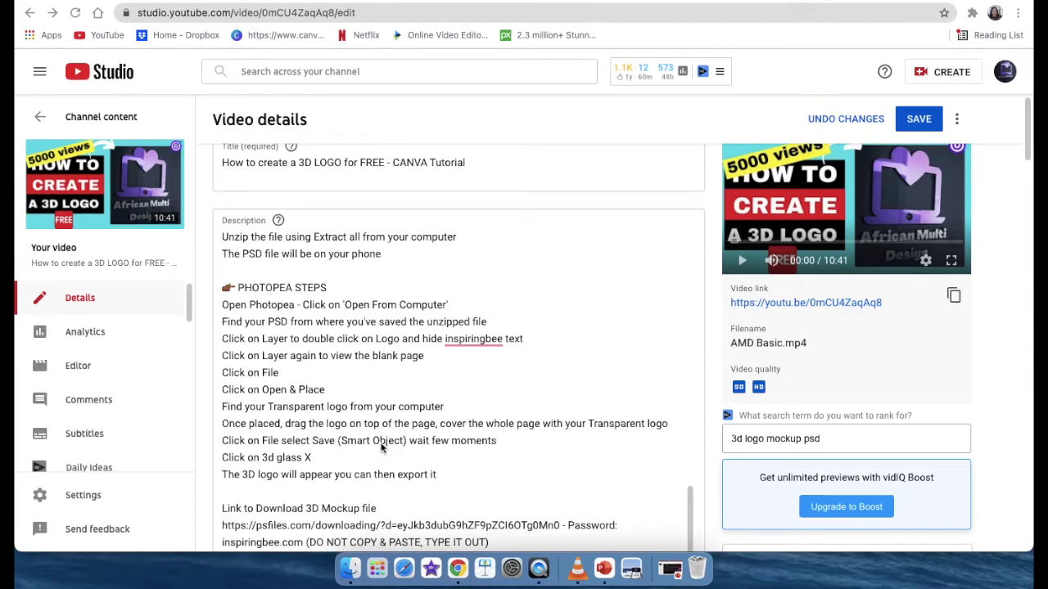
click(188, 3)
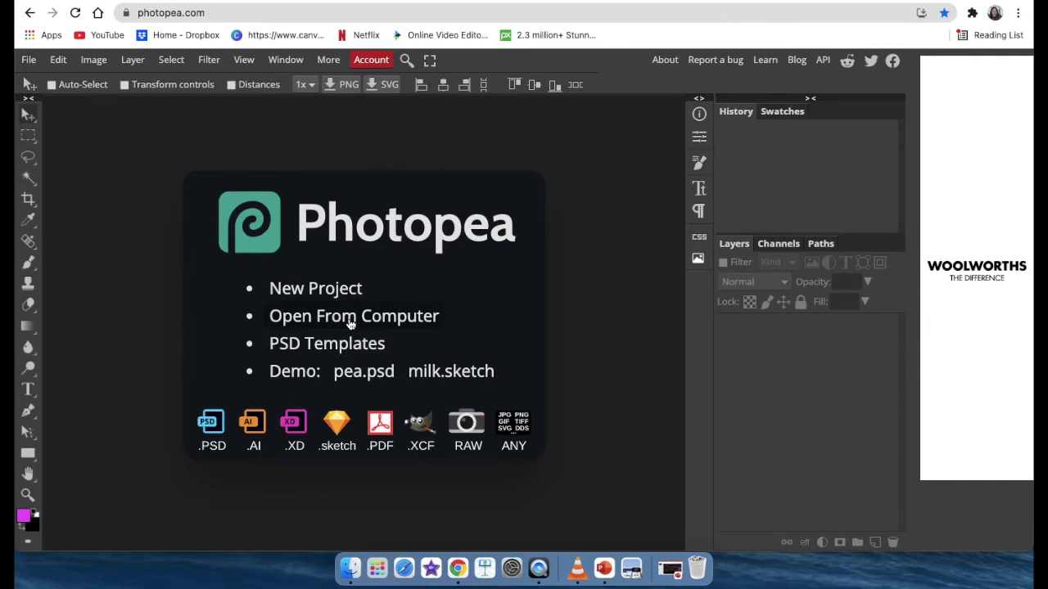
Look over the File menu options on the start screen, then dismiss it without choosing anything
click(29, 60)
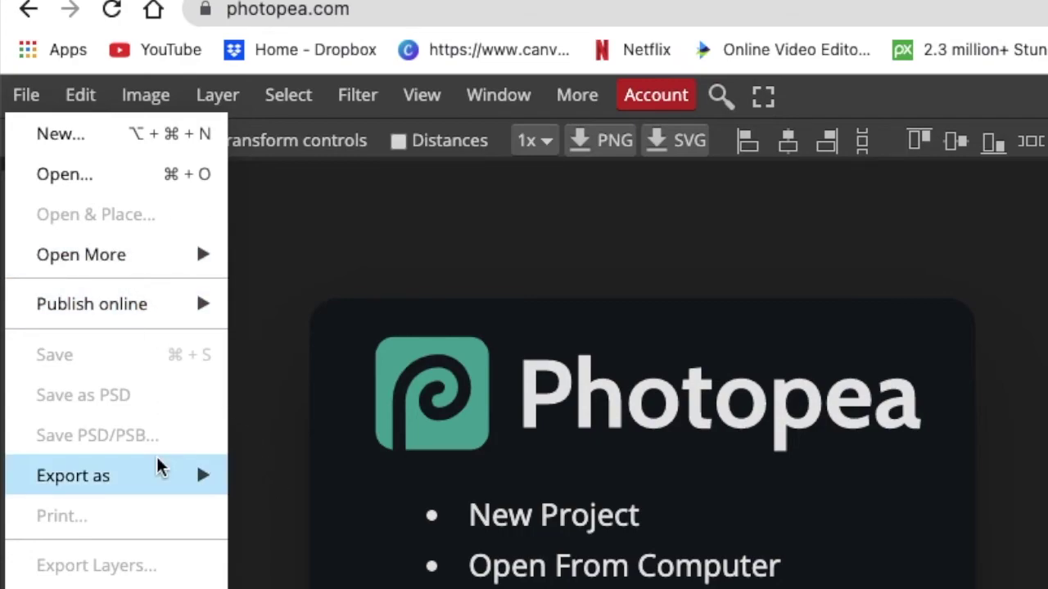
mouse_move(160, 467)
click(260, 414)
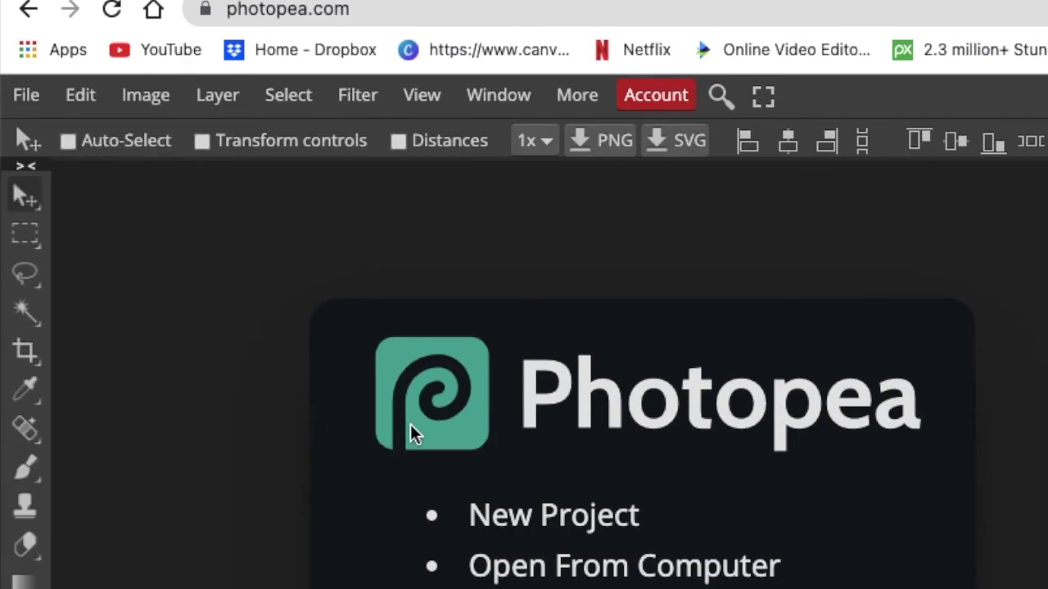